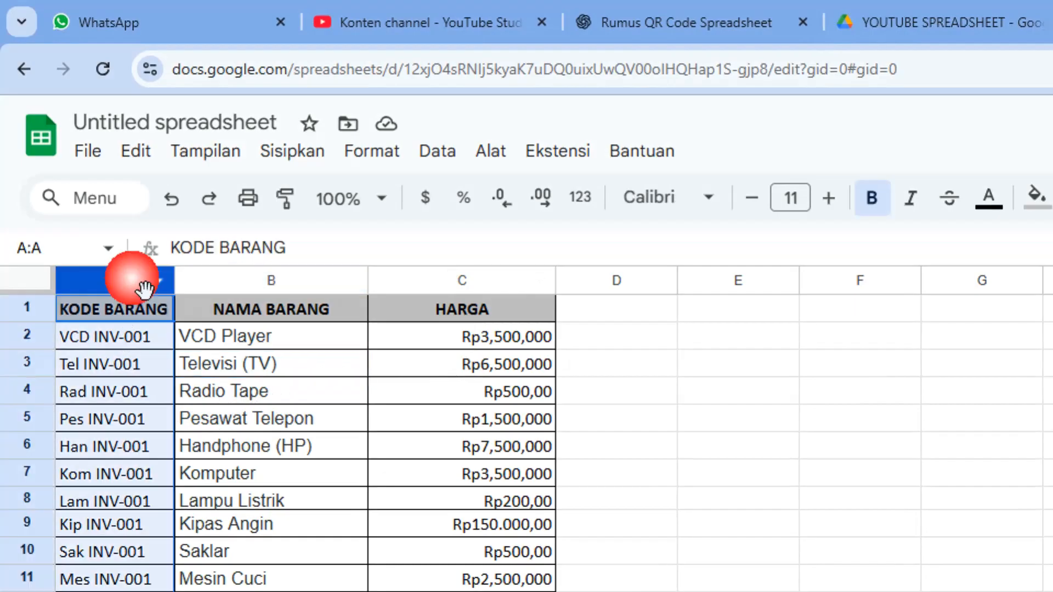
left_click(265, 311)
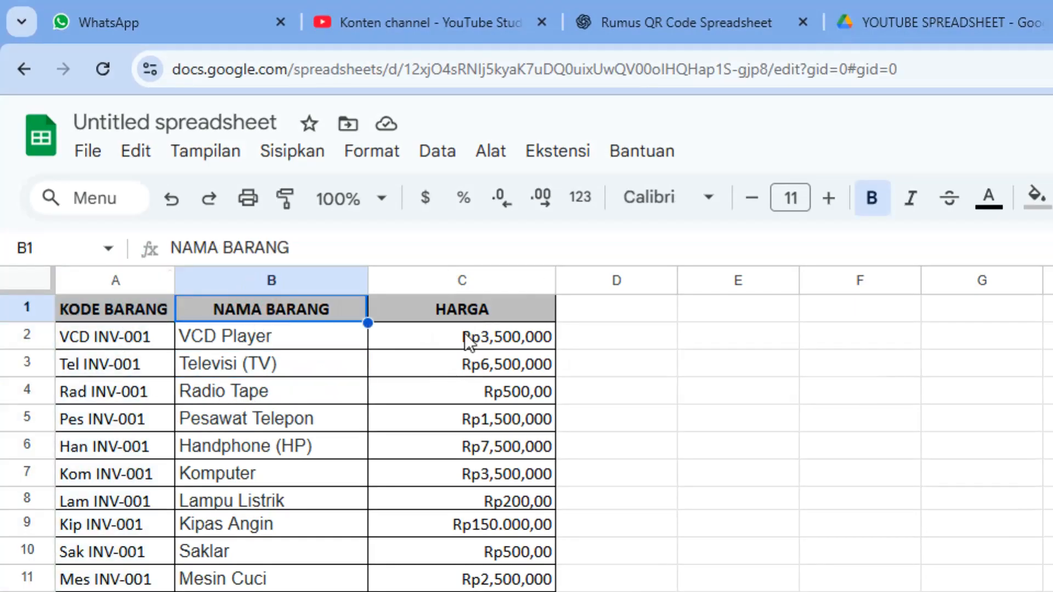
left_click(486, 311)
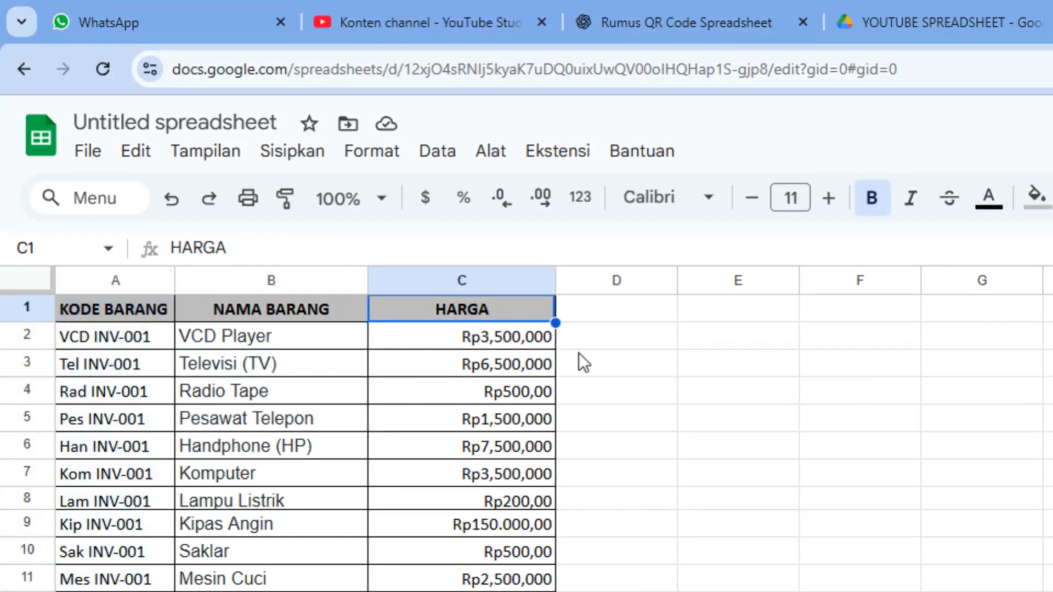
left_click(601, 337)
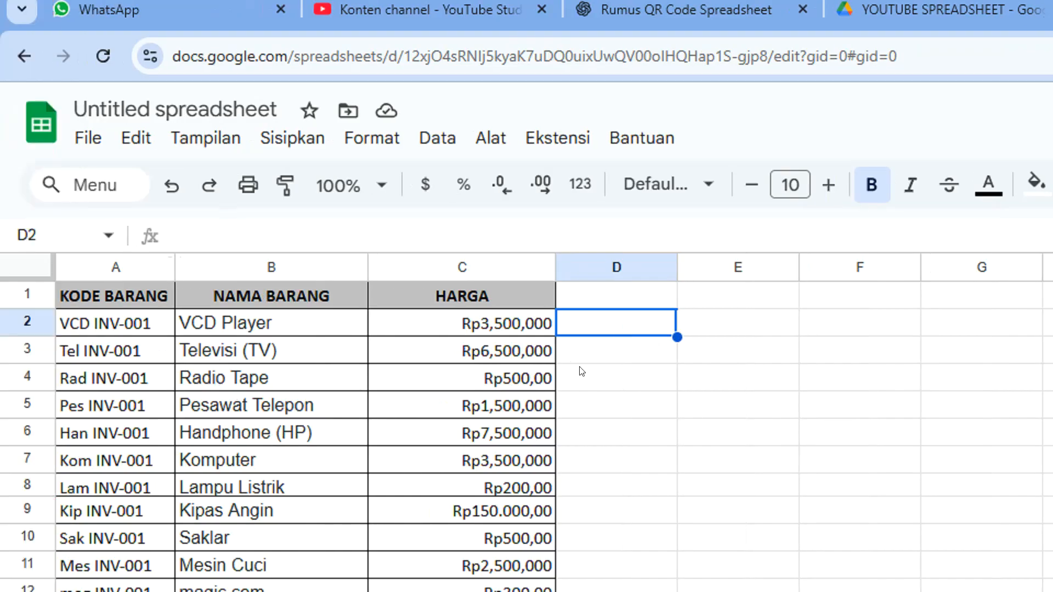
Enter the label "QR CODE" in cell E1
left_click(754, 306)
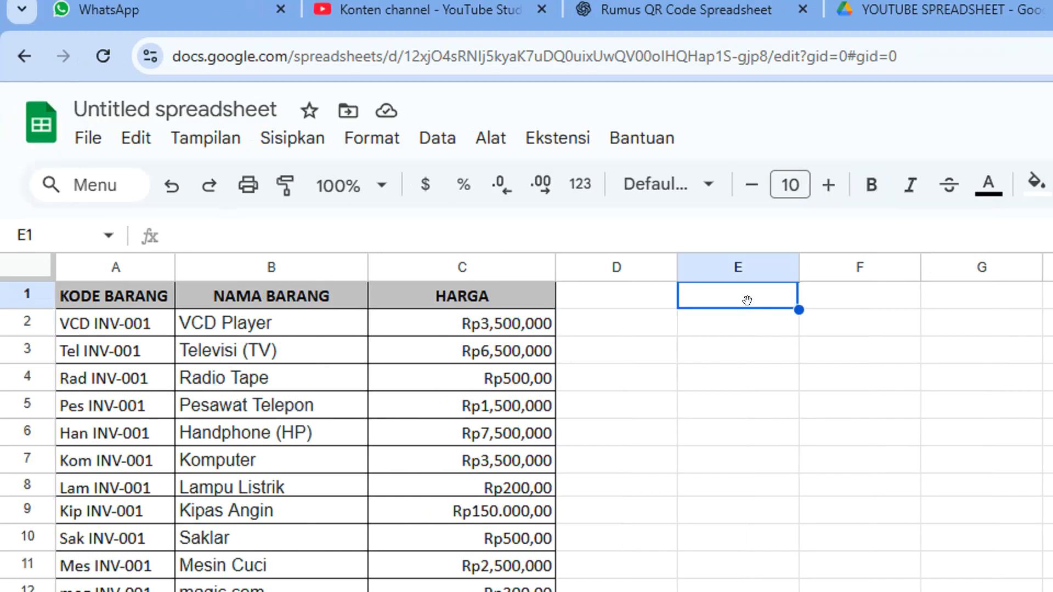
type("QR CODE")
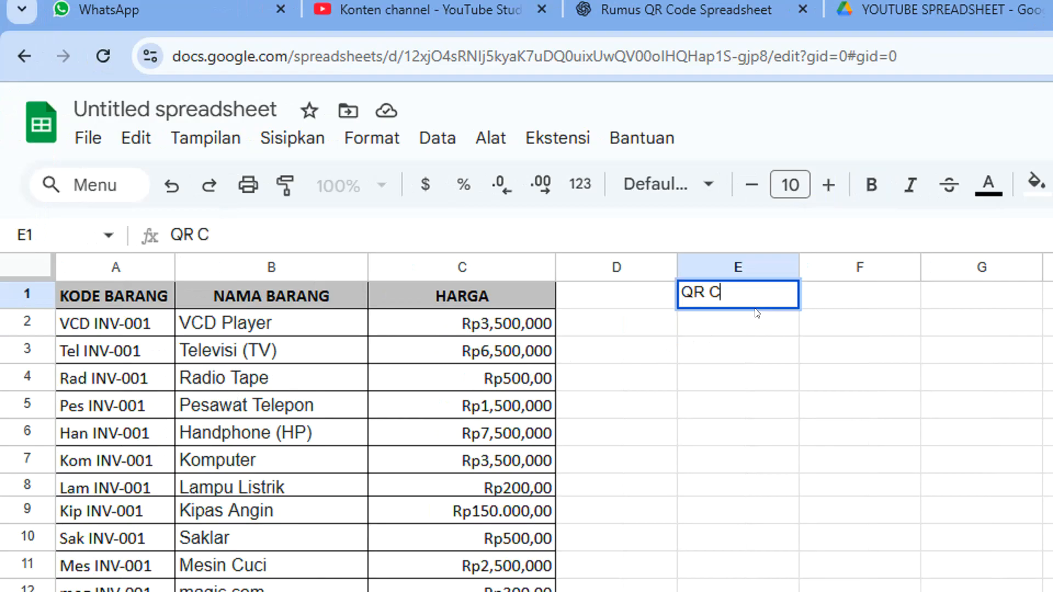
key("Return")
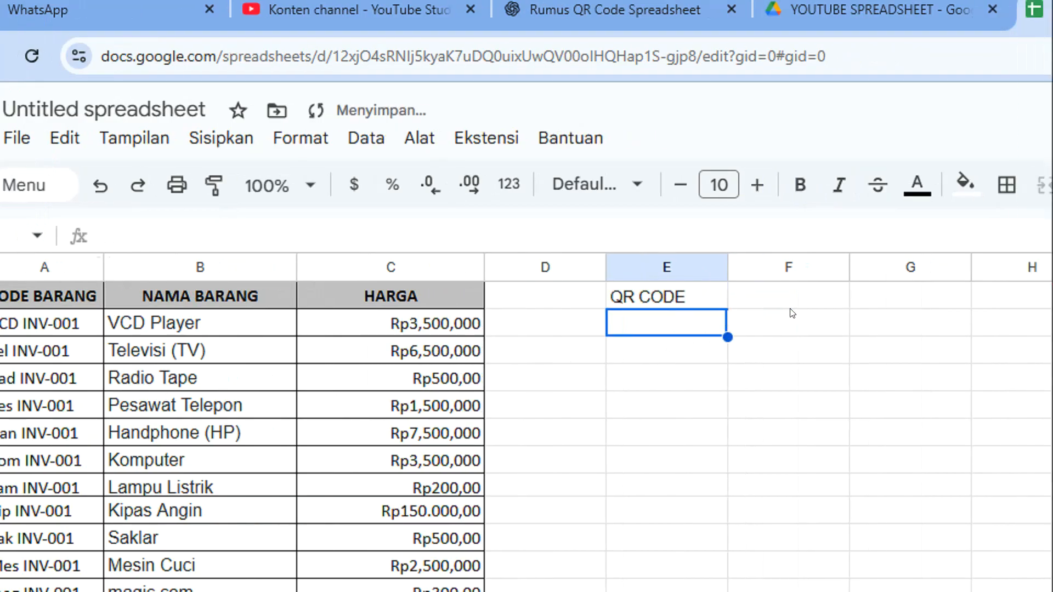
Widen column F to nearly double its width
left_click(864, 301)
left_click(774, 331)
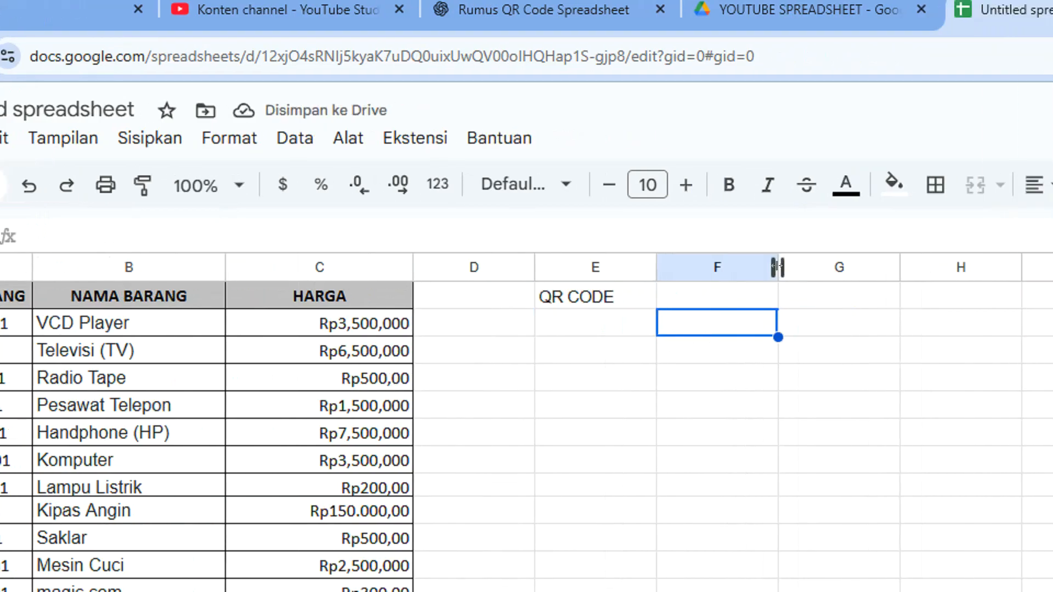
left_click_drag(849, 267, 952, 267)
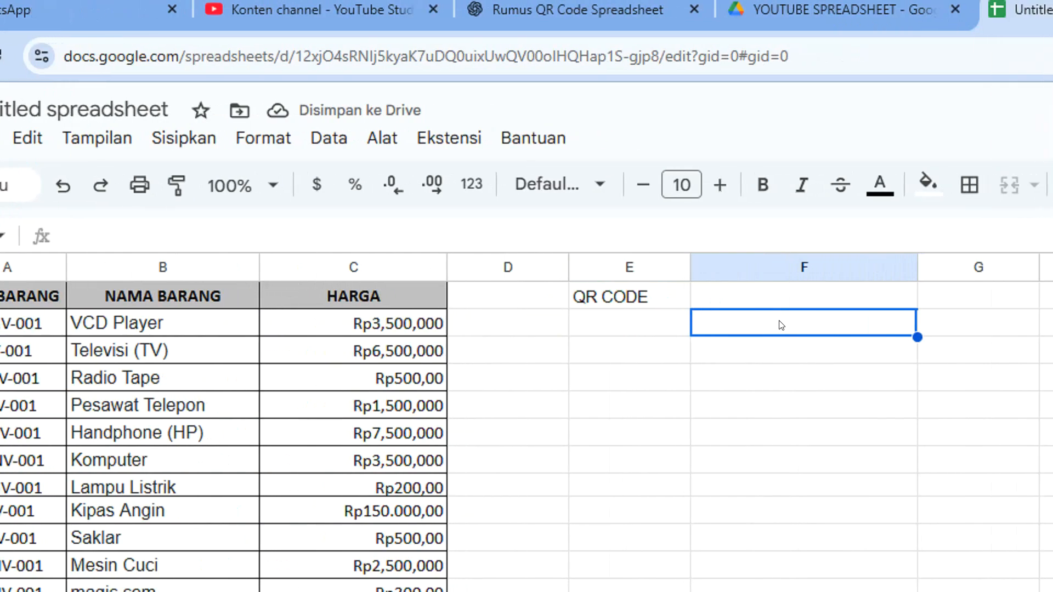
left_click(770, 299)
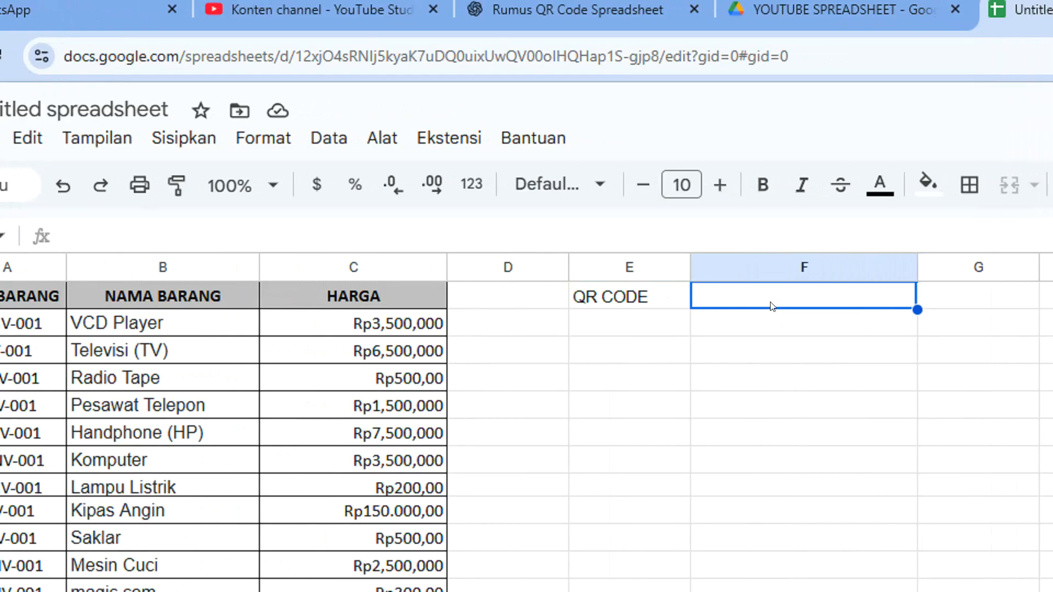
Create a dropdown data validation rule from the item codes in A2:A32
left_click(26, 323)
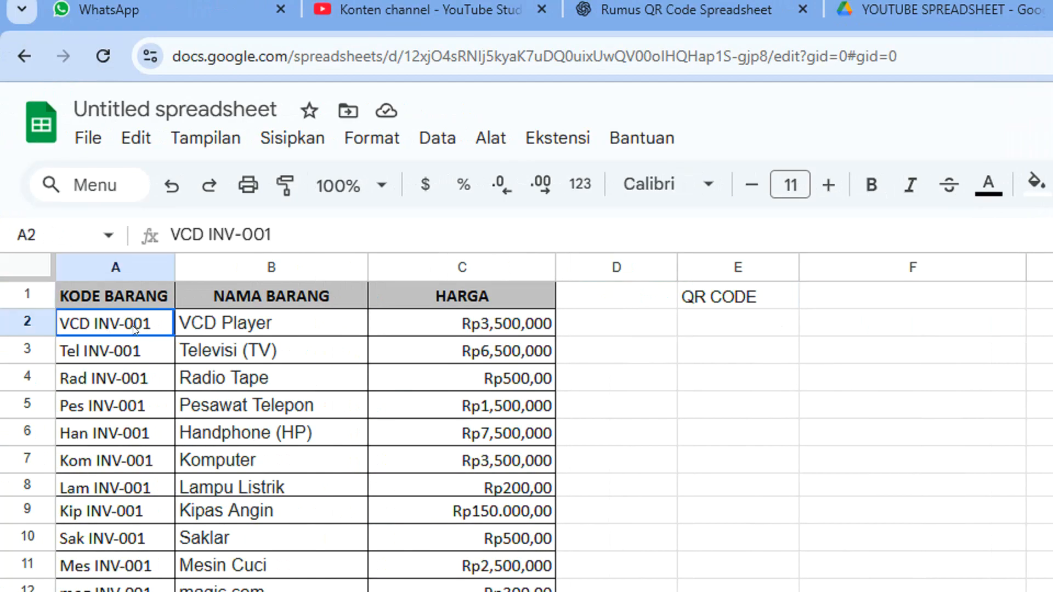
scroll(133, 374, "down", 10)
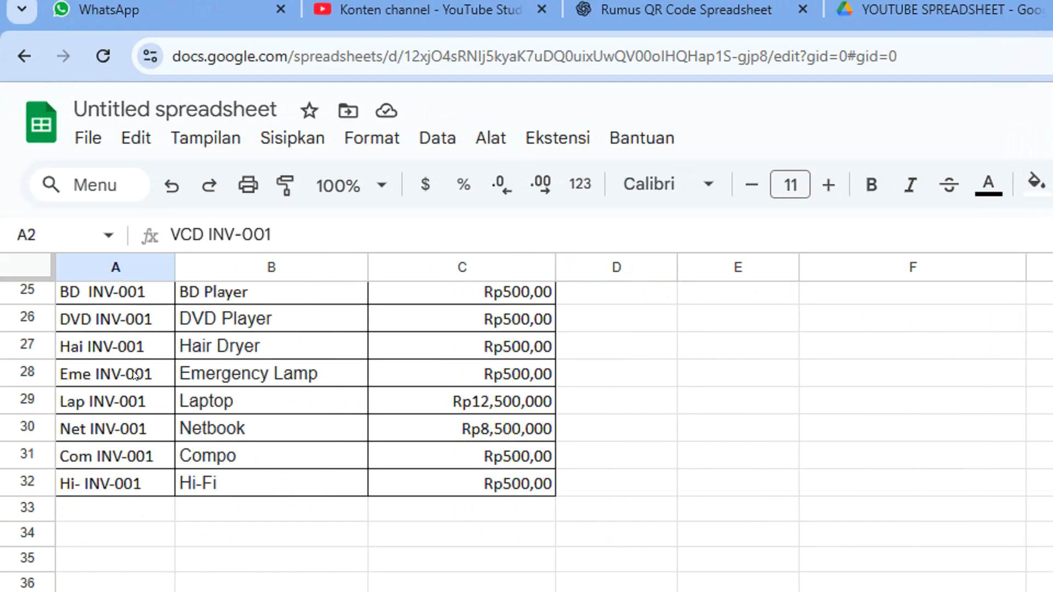
left_click(135, 483, "shift")
scroll(133, 483, "up", 10)
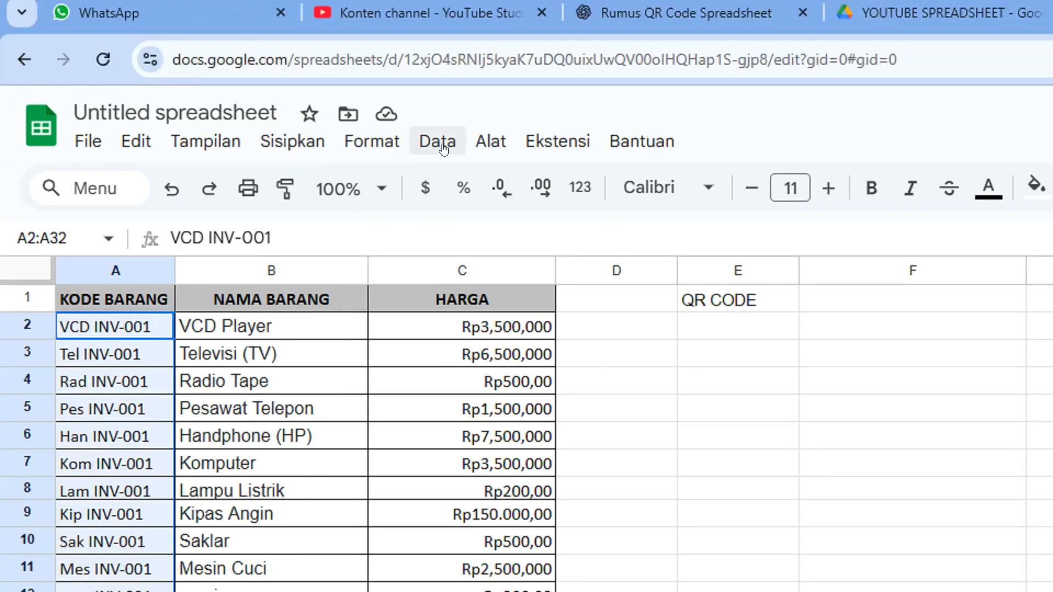
left_click(437, 73)
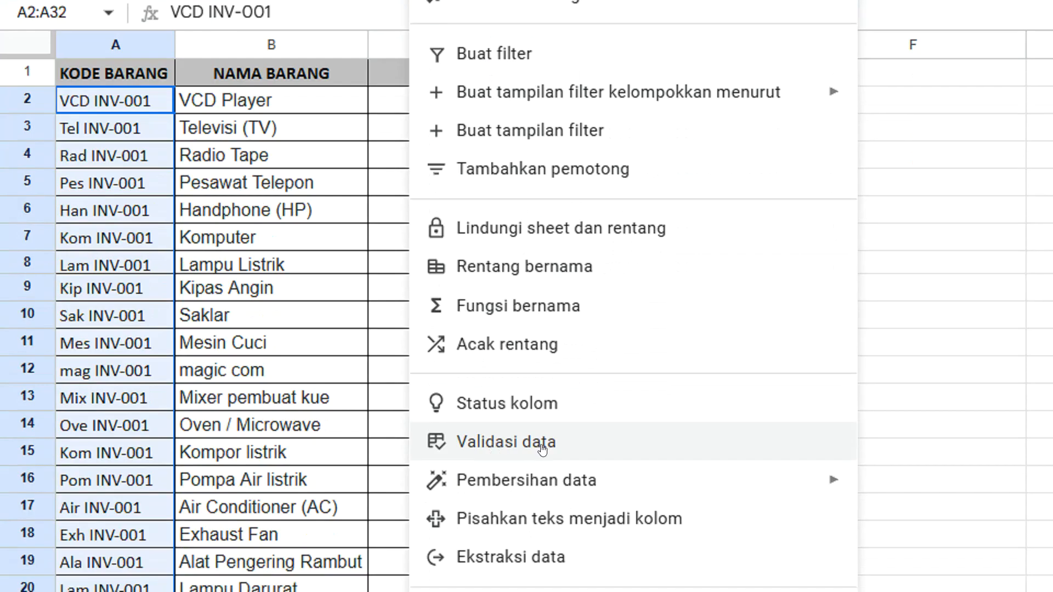
left_click(540, 437)
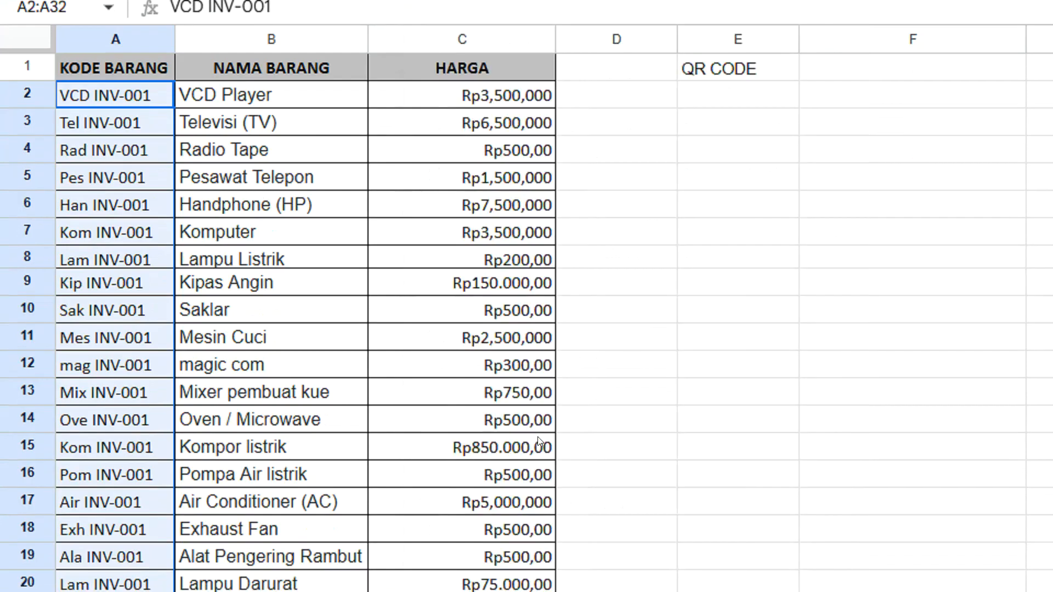
left_click(868, 154)
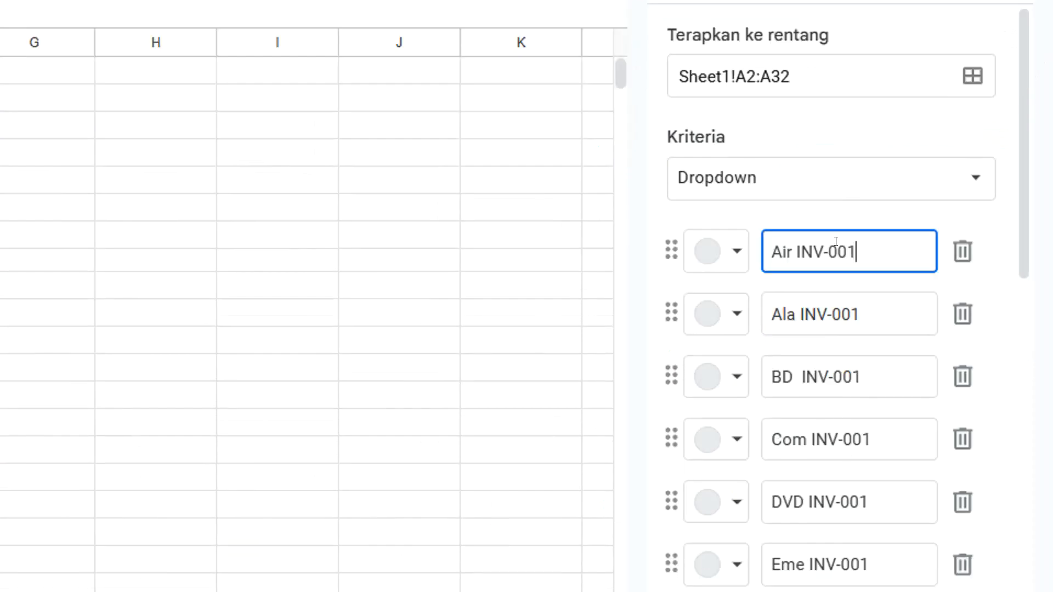
Change the dropdown rule's target range to cell F1 and save the rule
left_click(794, 161)
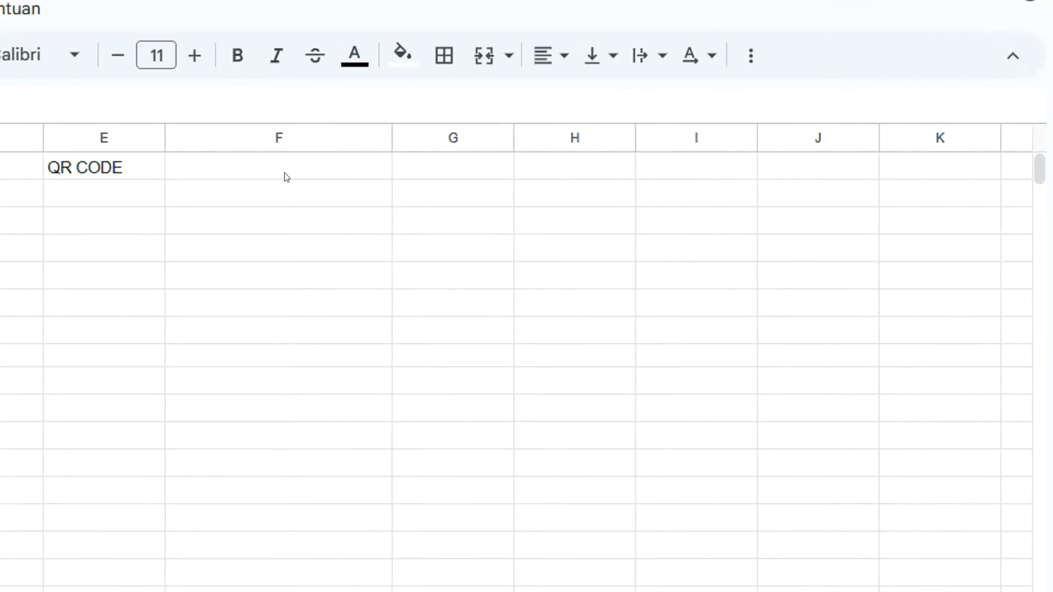
left_click_drag(796, 171, 734, 167)
type("F1")
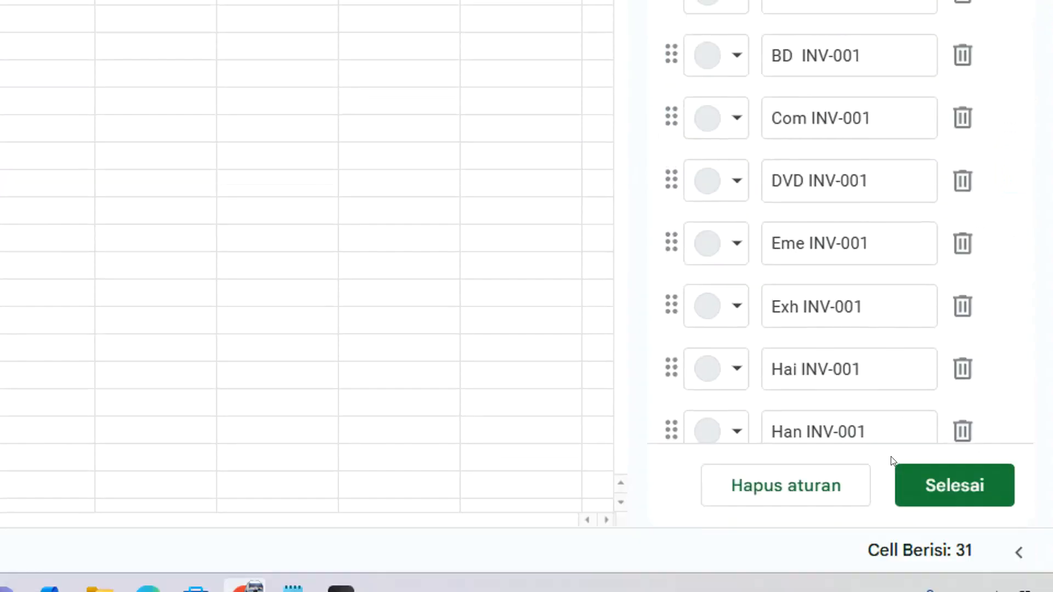
left_click(900, 449)
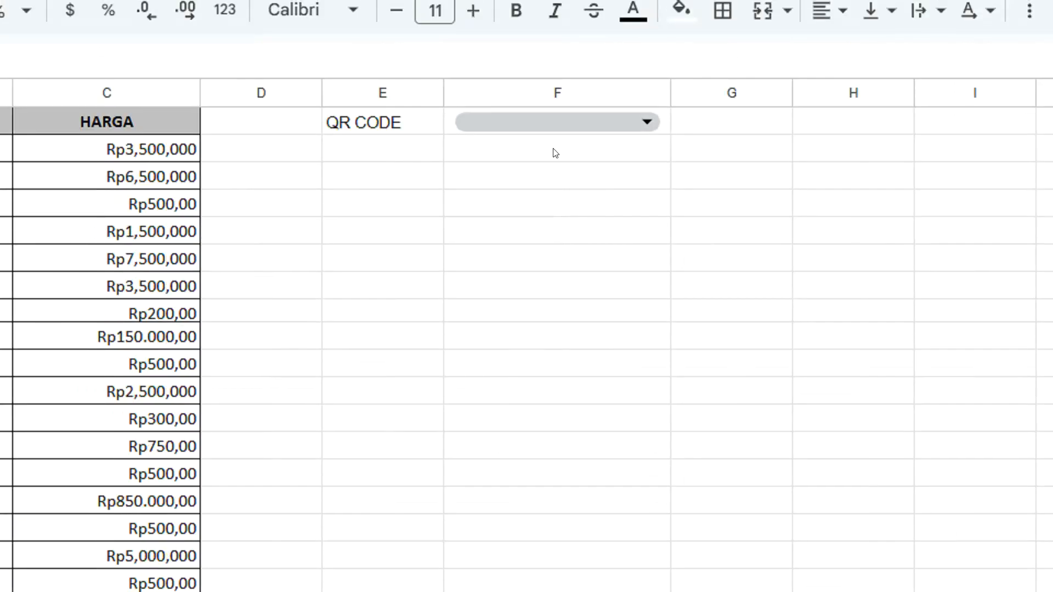
Examine the item codes offered by the dropdown in cell F1
left_click(643, 121)
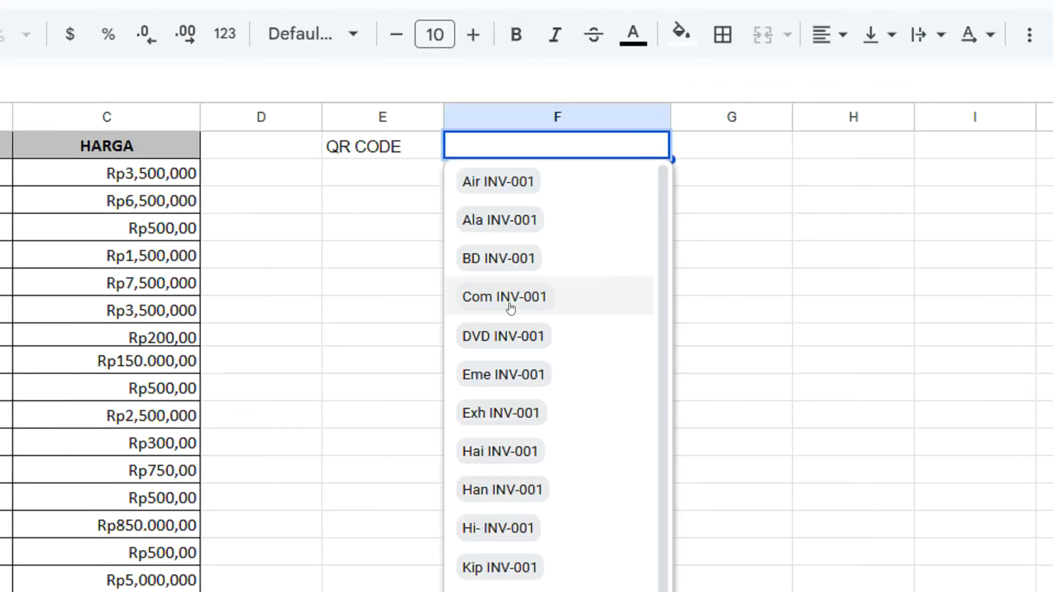
scroll(510, 309, "down", 5)
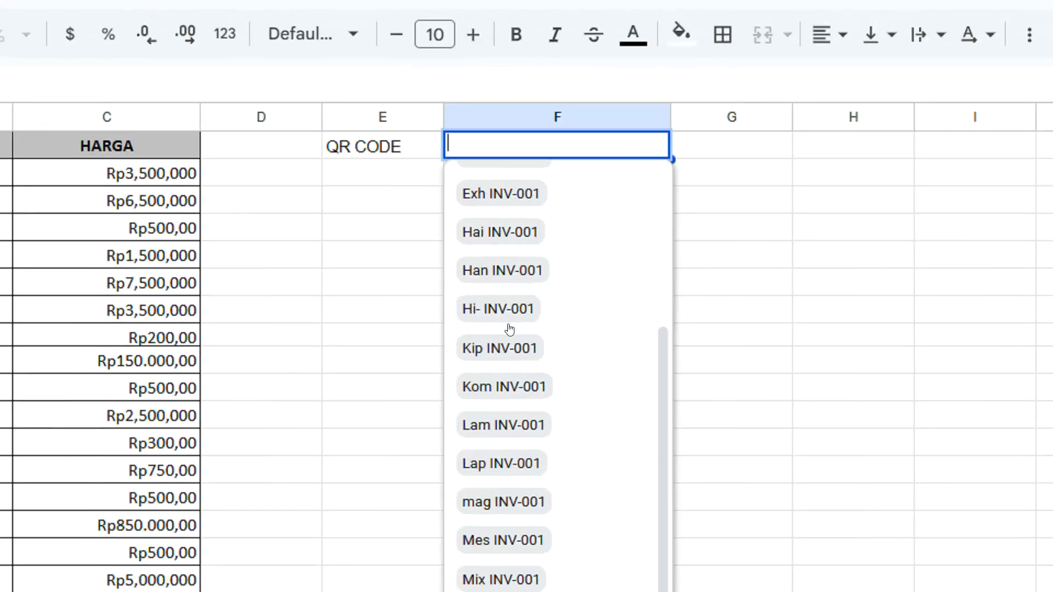
scroll(511, 329, "up", 5)
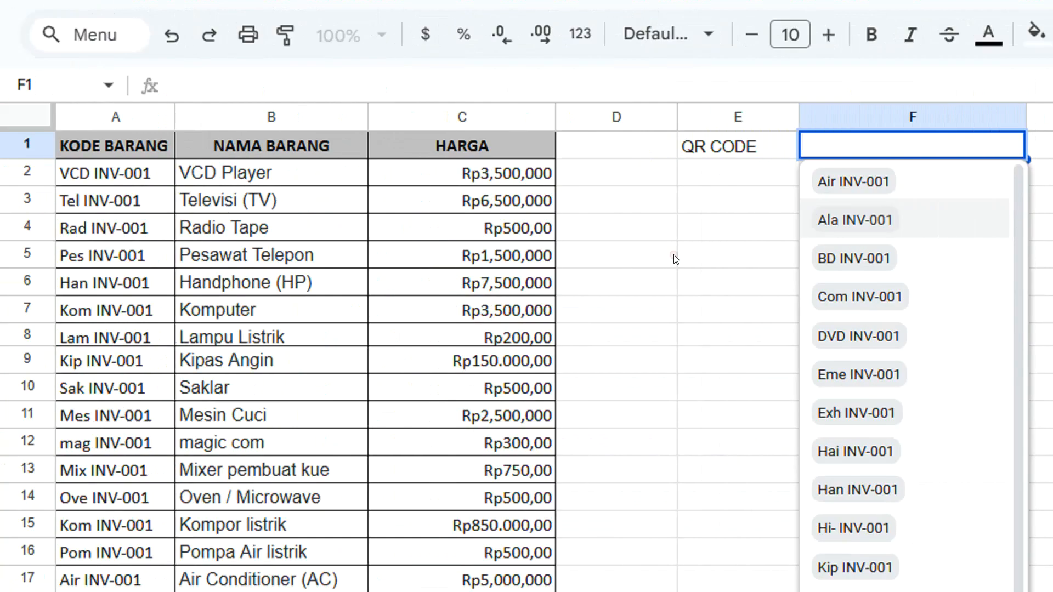
left_click(674, 255)
Start a VLOOKUP formula in cell F2 with F1 as the search key
left_click(856, 175)
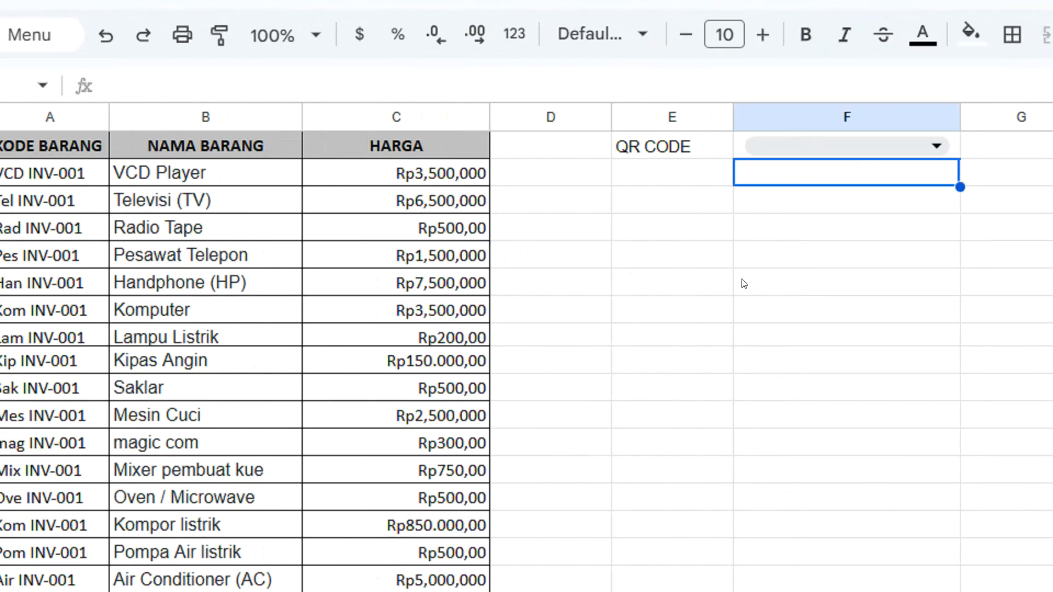
type("VLO")
key("BackSpace")
key("BackSpace")
key("BackSpace")
type("=")
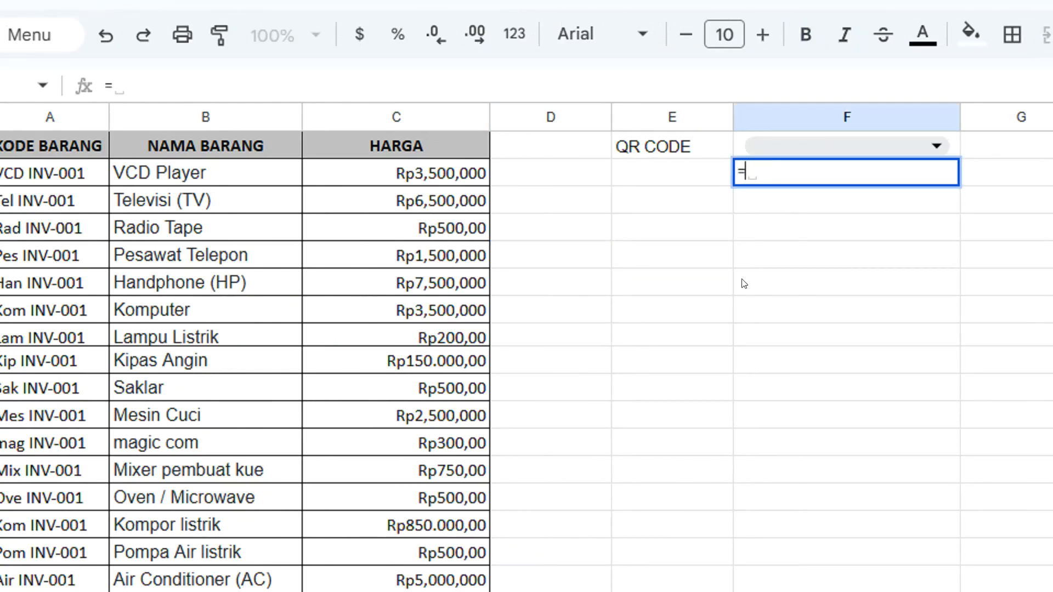
type("VLOO")
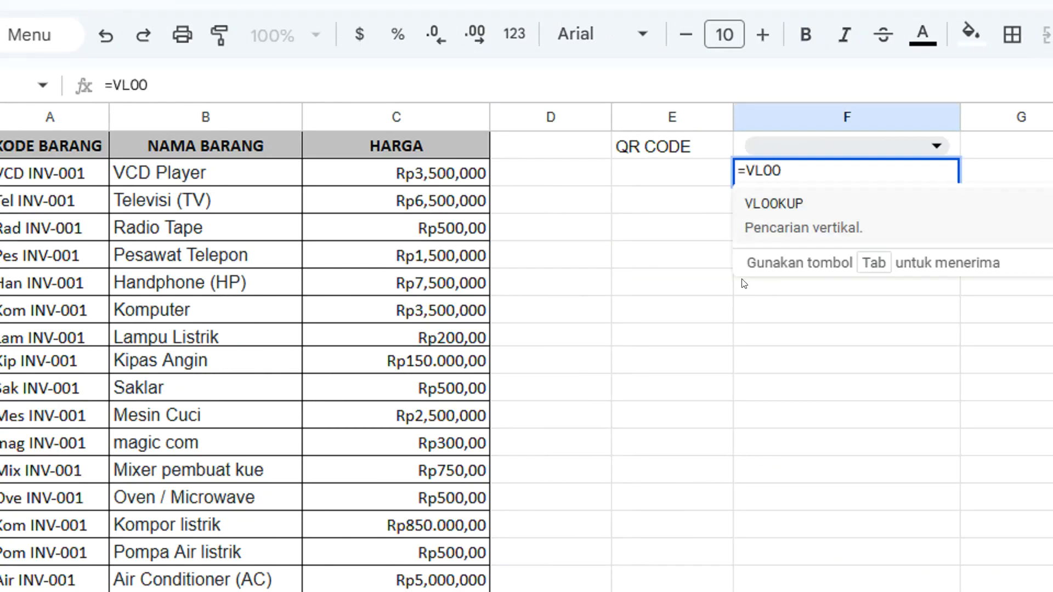
left_click(764, 205)
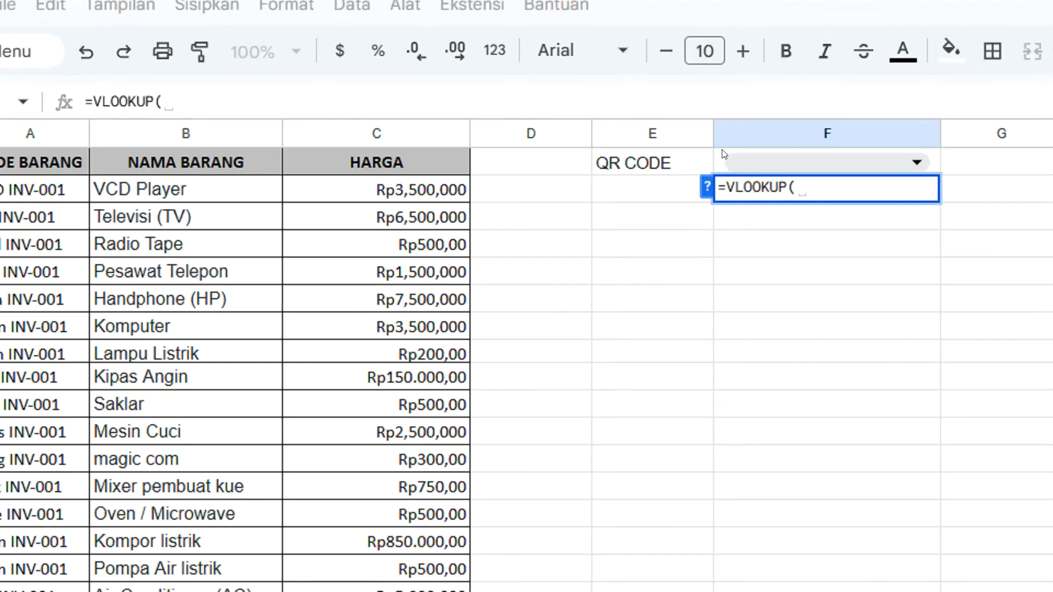
left_click(724, 156)
type(";")
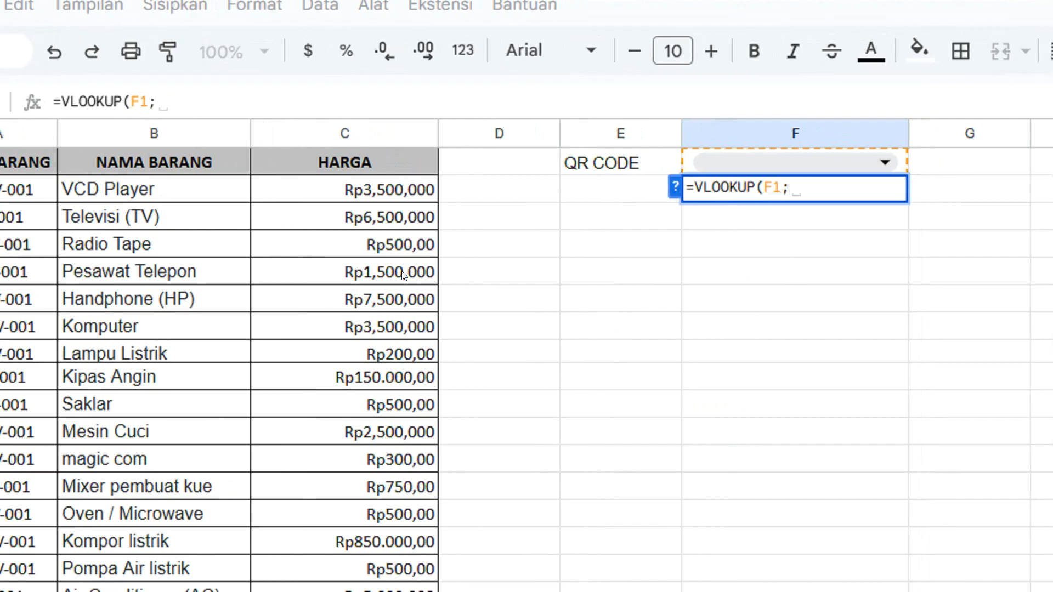
Complete the F2 formula with range A2:C32, column index 2 and 0 for an exact match
left_click_drag(104, 187, 480, 591)
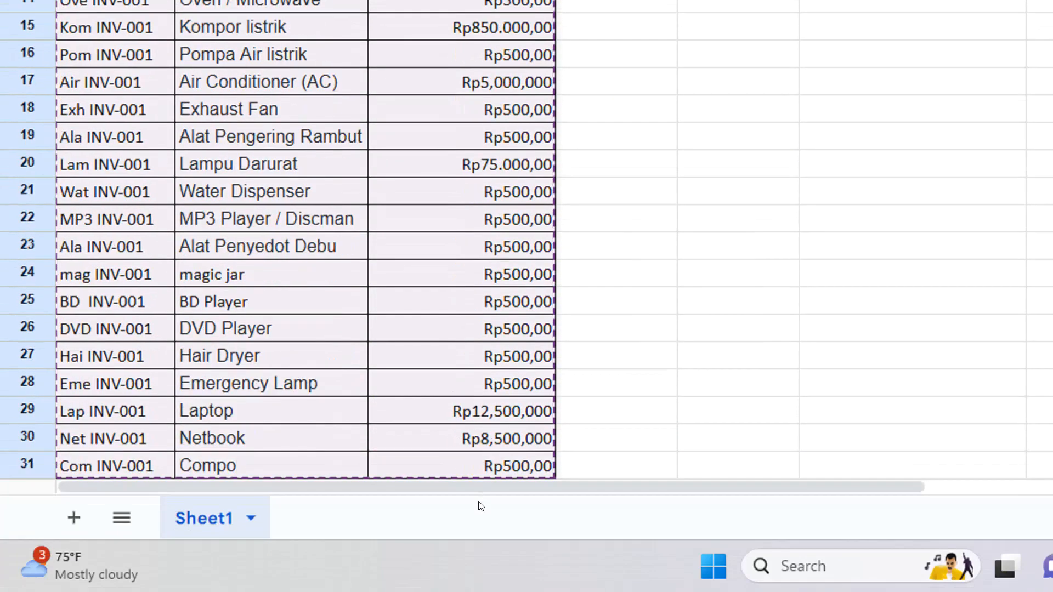
left_click_drag(480, 506, 511, 432)
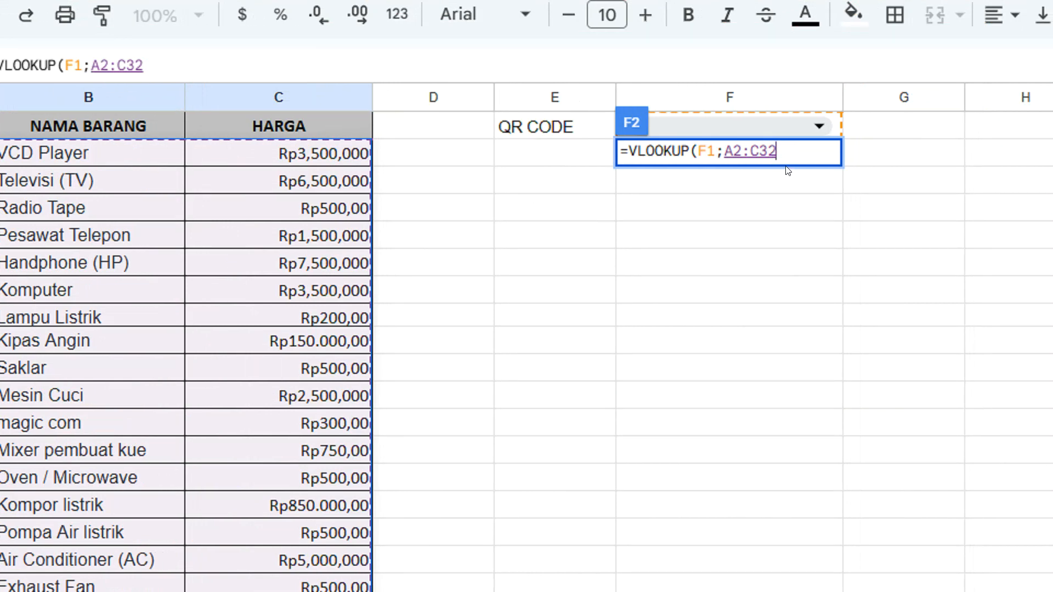
type(";")
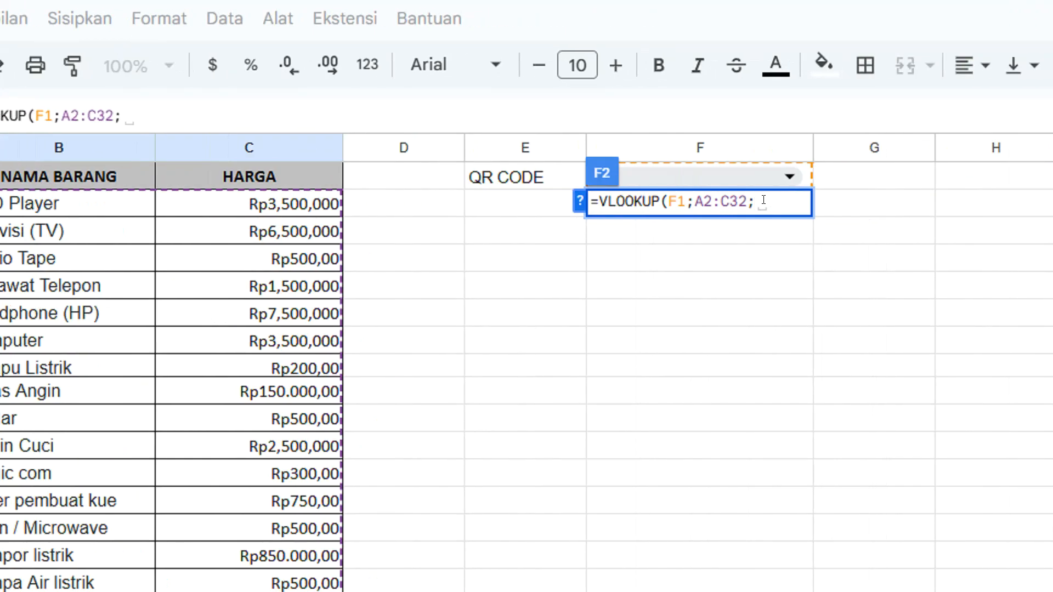
type("2;0")
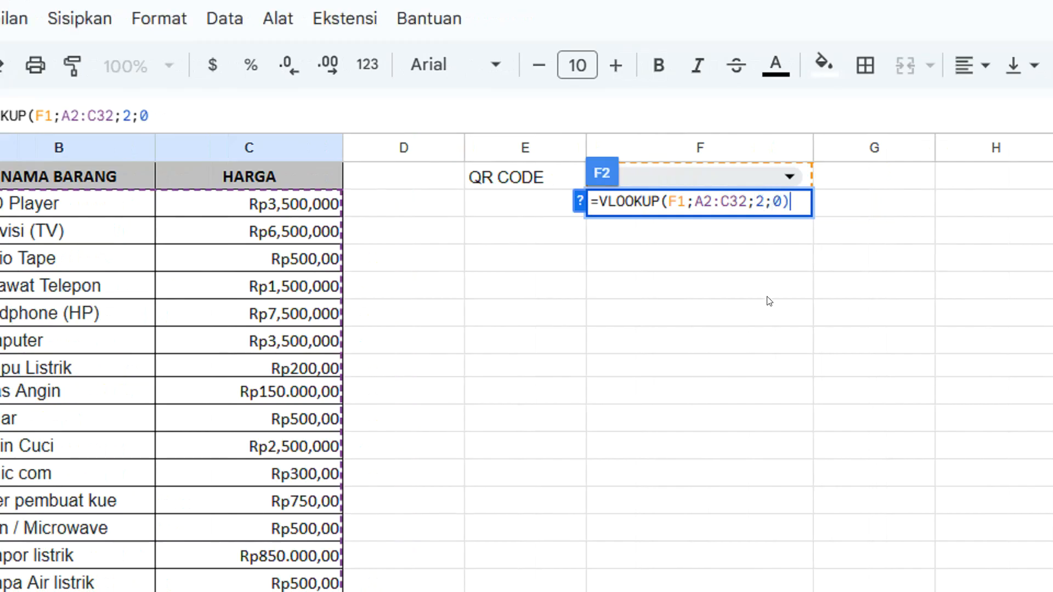
type(")")
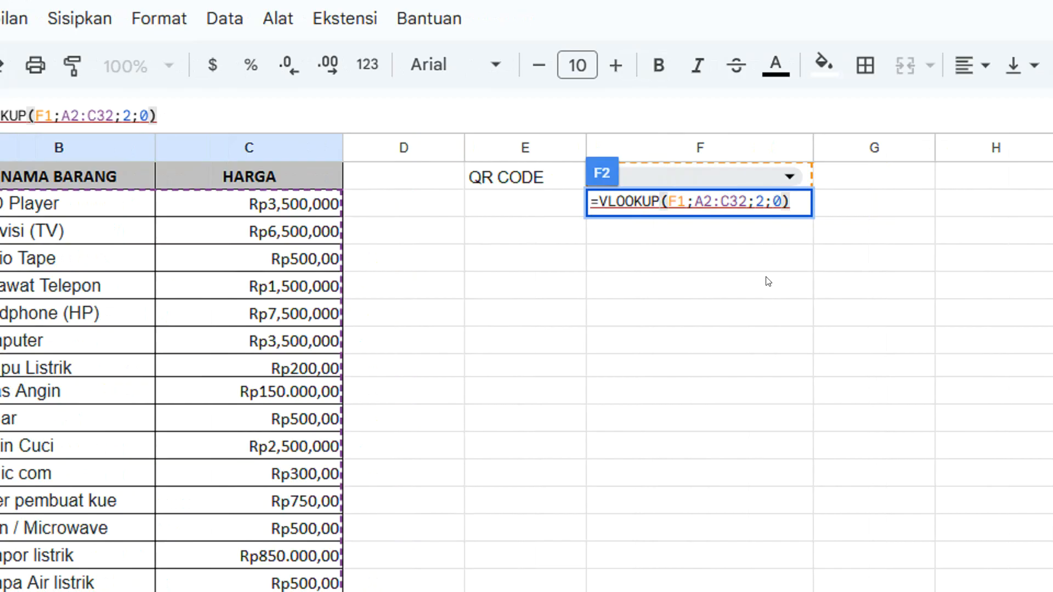
key("Return")
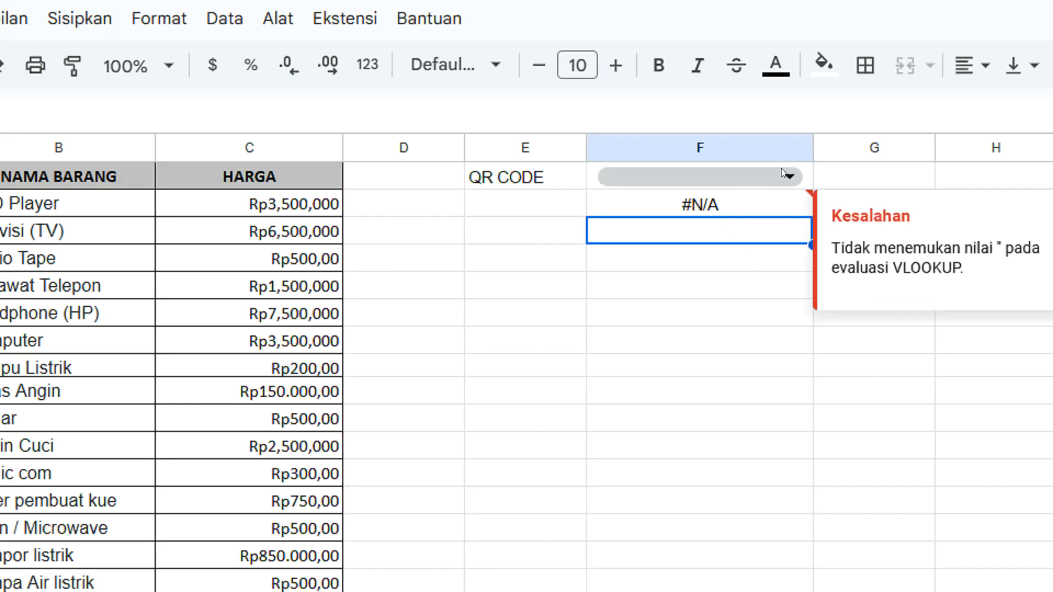
Choose Air INV-001 from the dropdown in cell F1
left_click(703, 178)
left_click(639, 212)
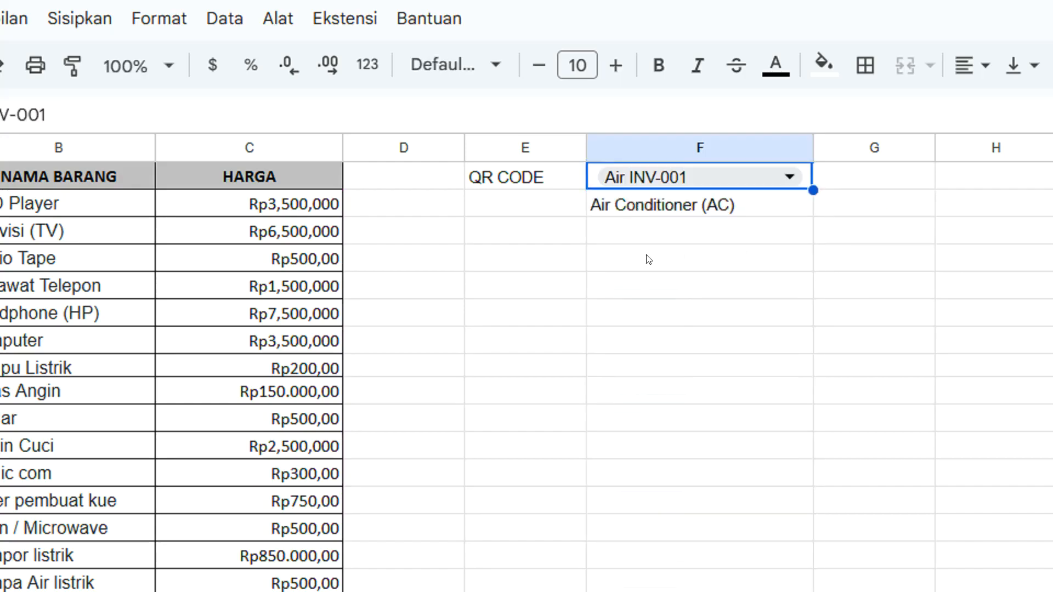
left_click(641, 227)
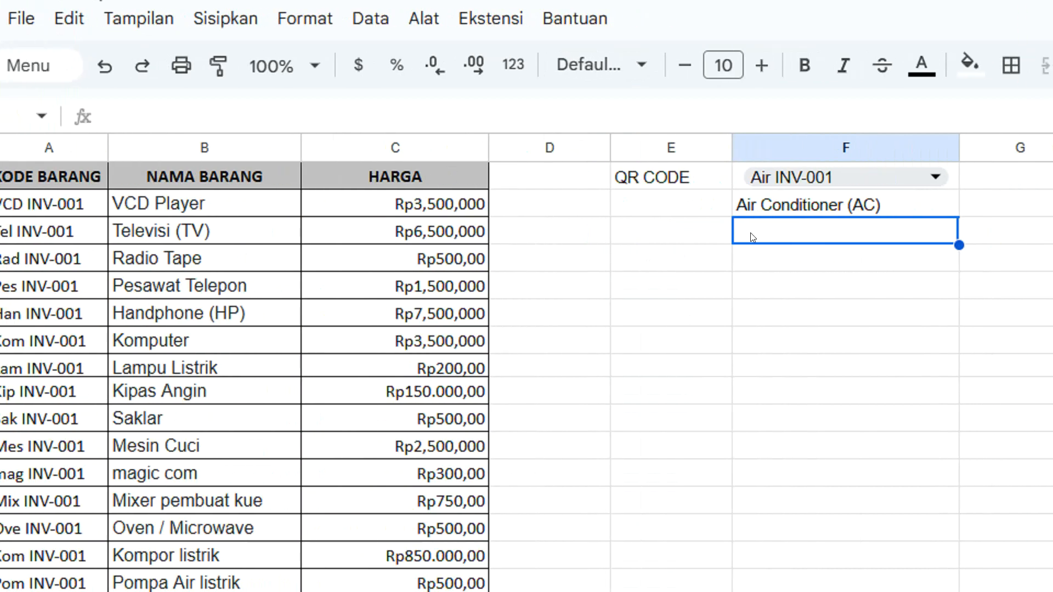
Copy the VLOOKUP formula text from cell F2 into cell F3
double_click(850, 202)
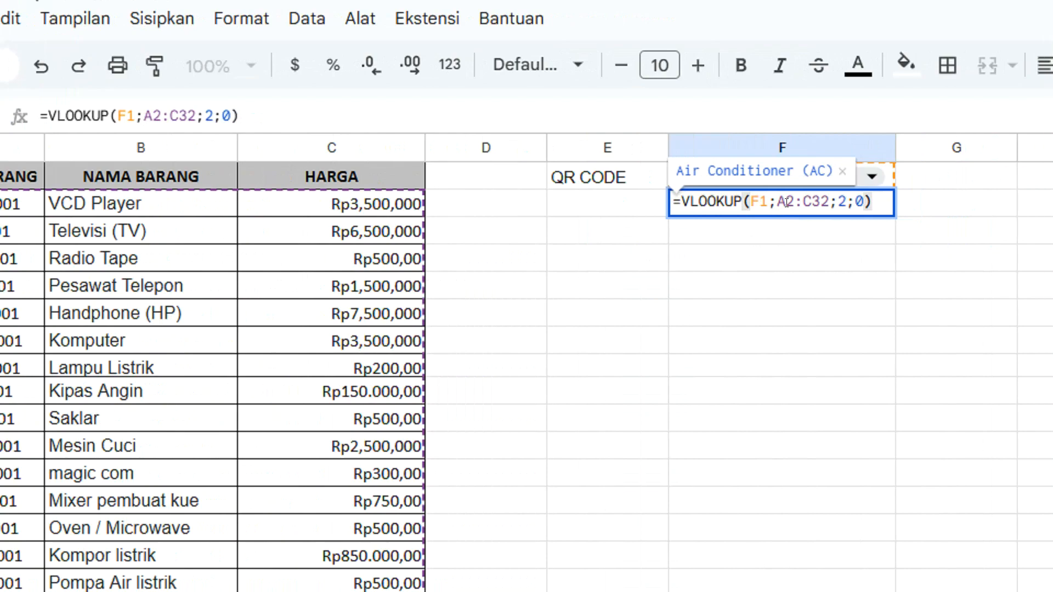
key("ctrl+a")
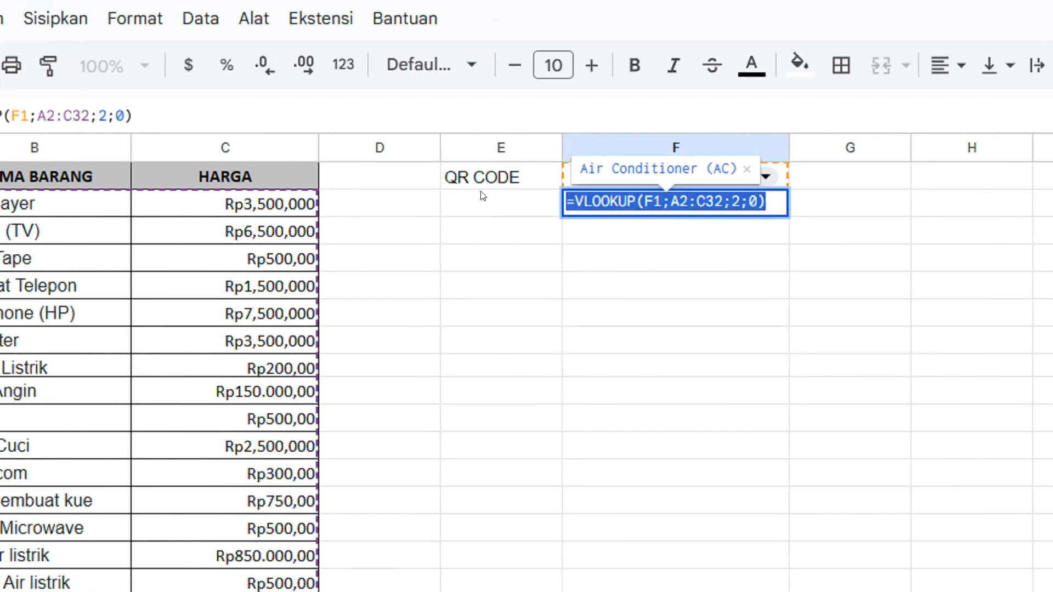
key("ctrl+c")
left_click(610, 232)
double_click(610, 231)
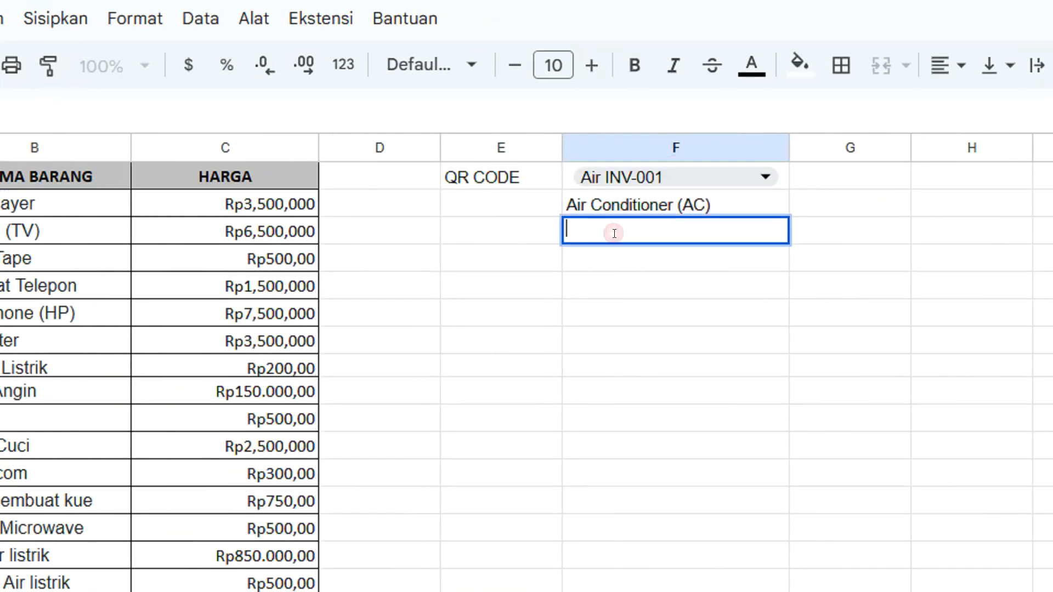
key("ctrl+v")
Set the column index in the F3 formula to 3 and test it with Exh INV-001 in the F1 dropdown
left_click(737, 225)
key("BackSpace")
type("3")
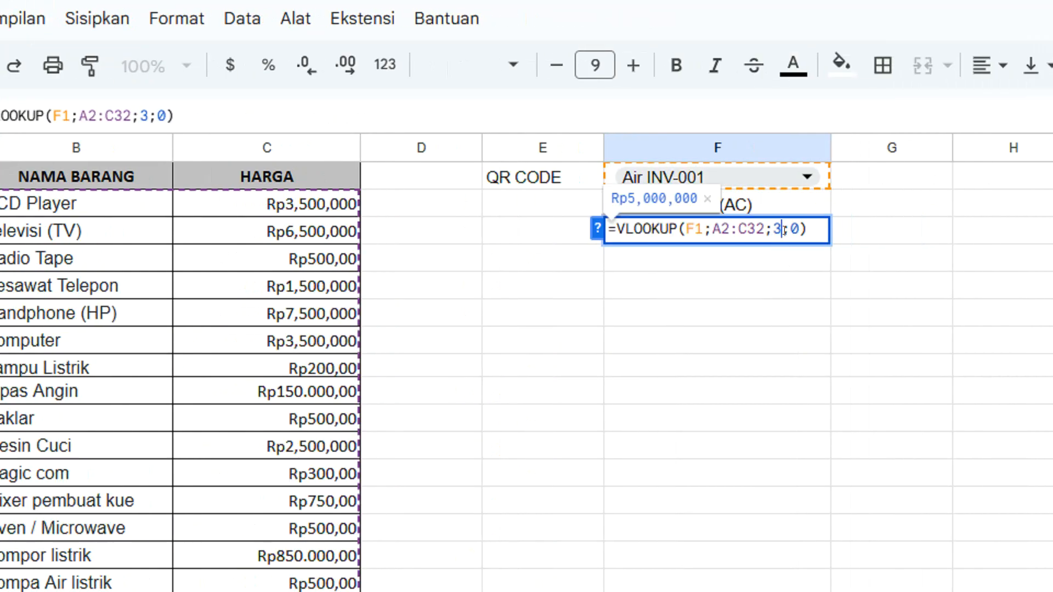
double_click(777, 225)
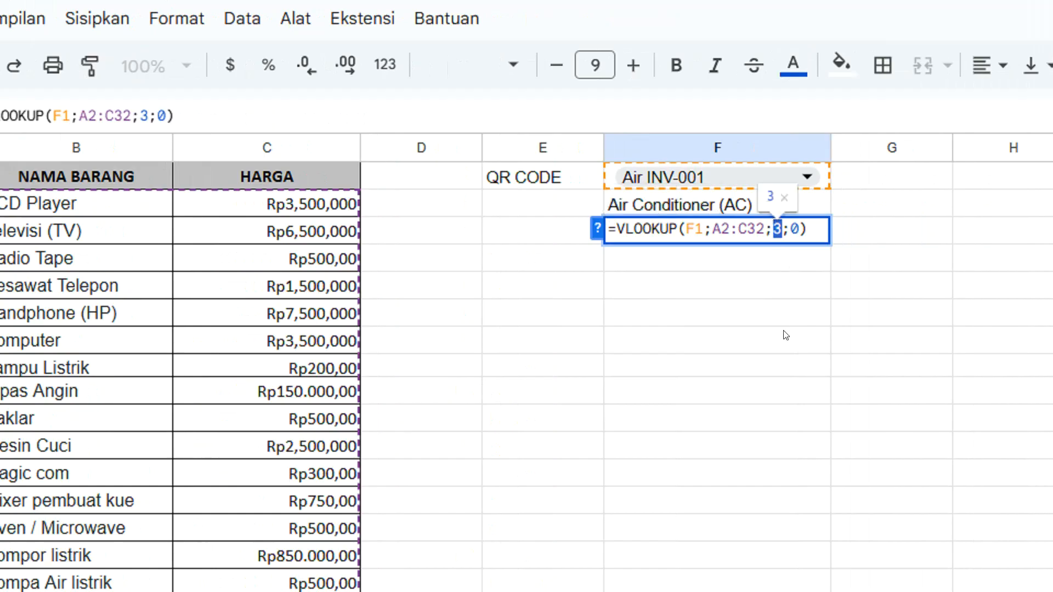
key("Return")
left_click(762, 171)
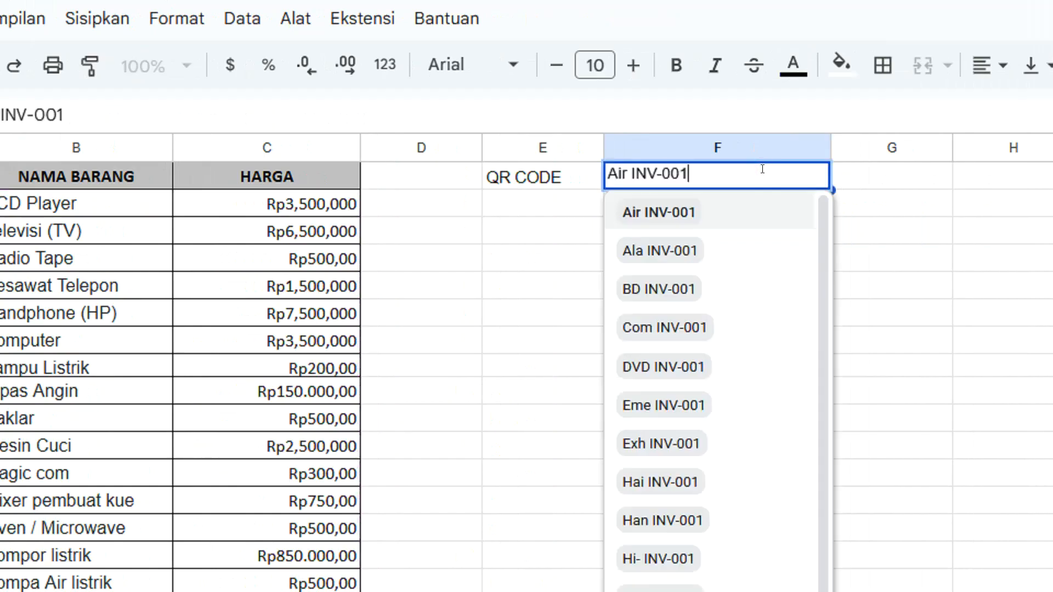
left_click(668, 443)
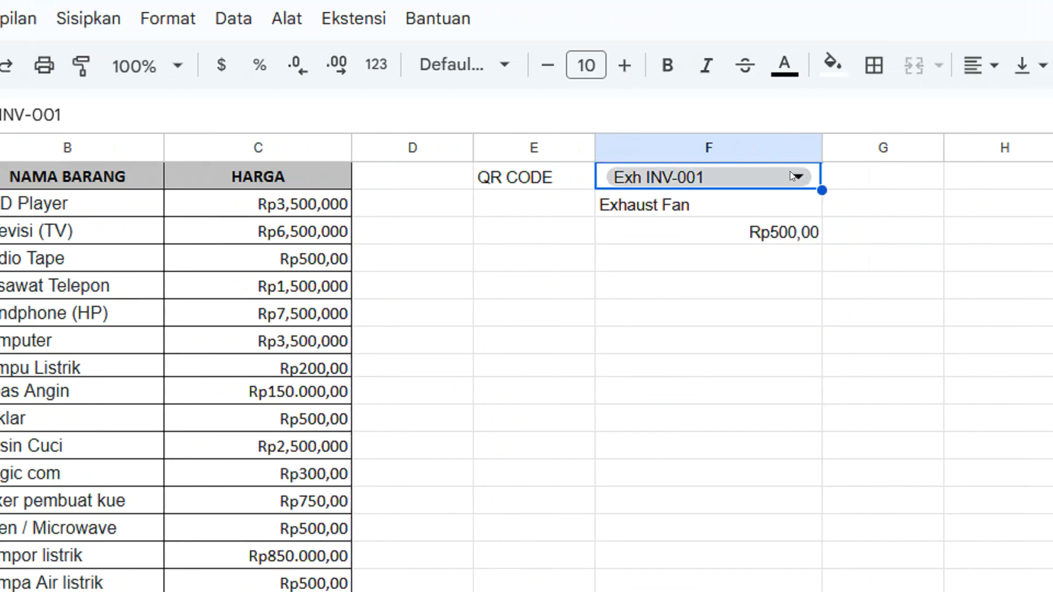
Left-align all of column F
left_click(761, 148)
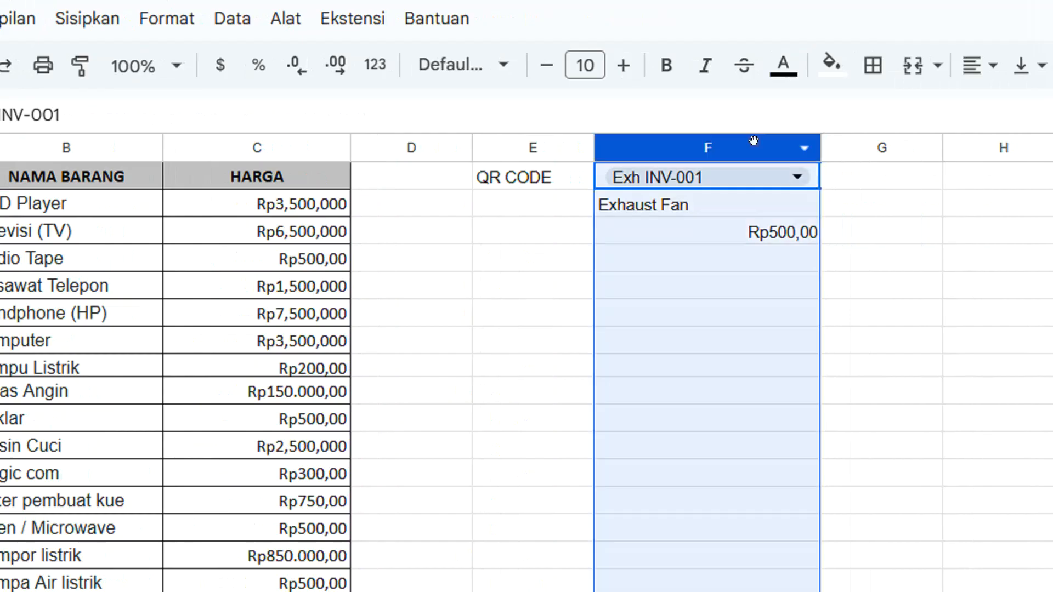
left_click(970, 71)
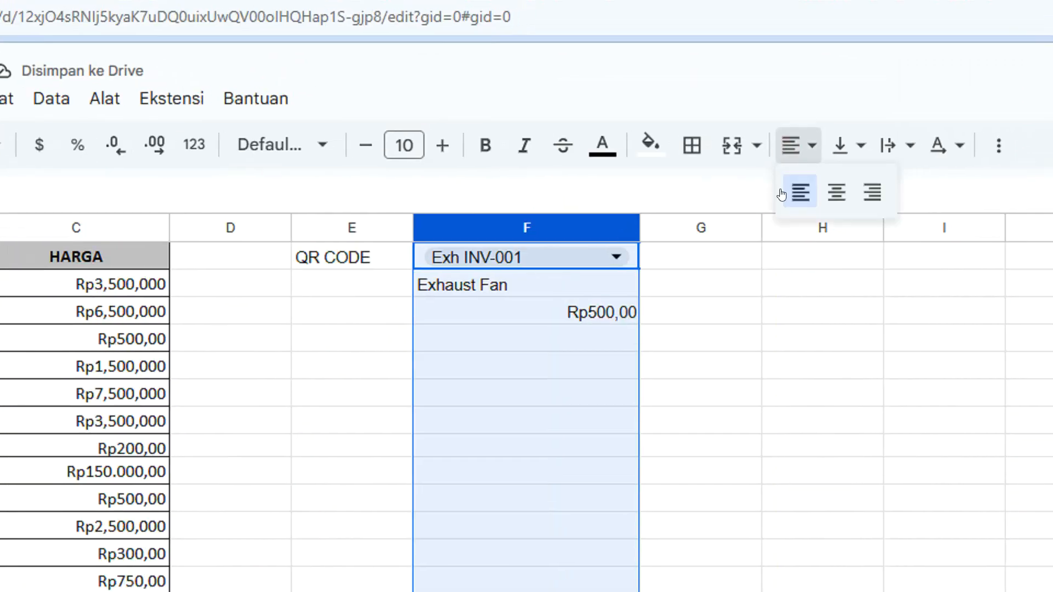
left_click(801, 192)
left_click(645, 317)
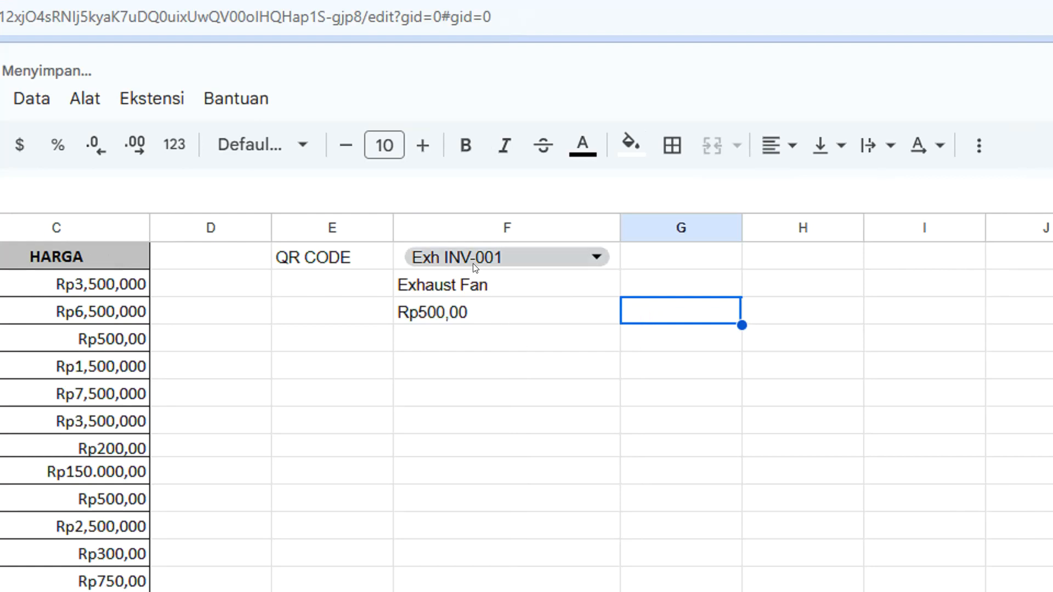
Test the lookup by choosing Hai INV-001 and after it Eme INV-001 from the dropdown in cell F1
left_click(503, 253)
left_click(441, 562)
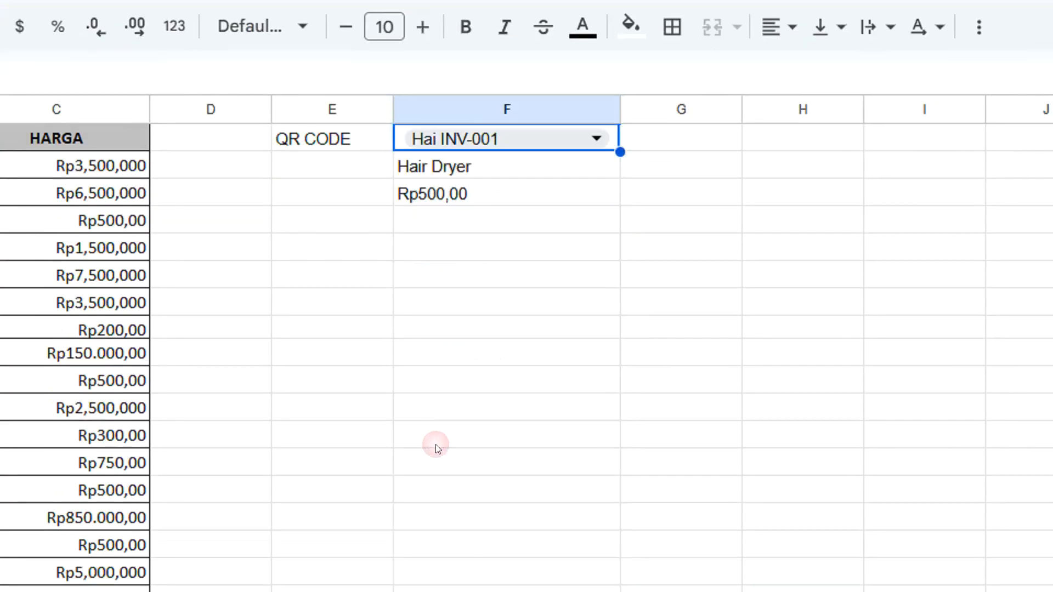
left_click(530, 259)
left_click(454, 419)
Merge cells F4 to F10 below the price into one large cell
left_click(460, 267)
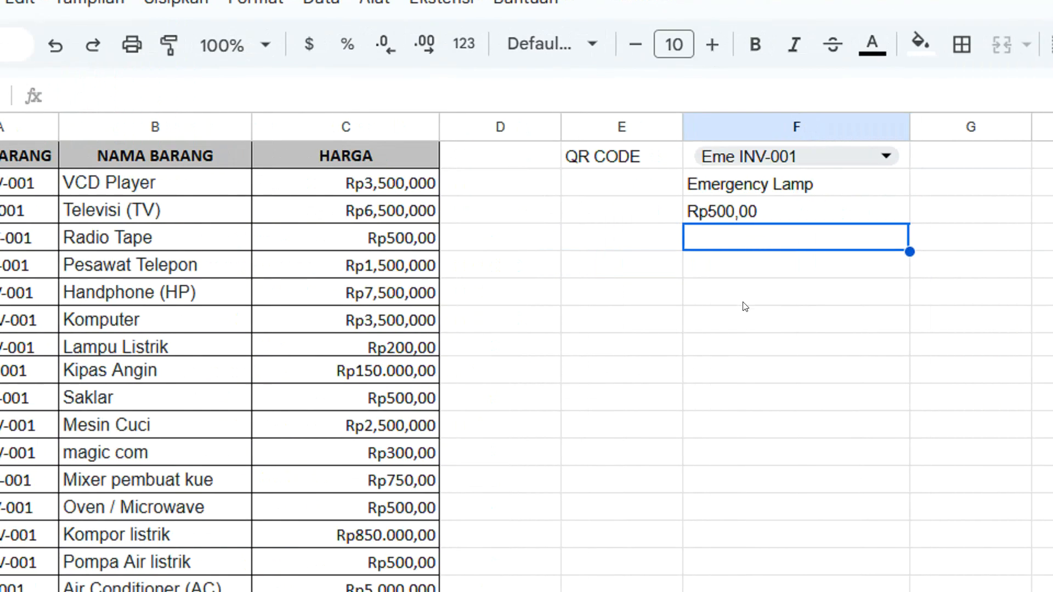
left_click_drag(784, 237, 782, 394)
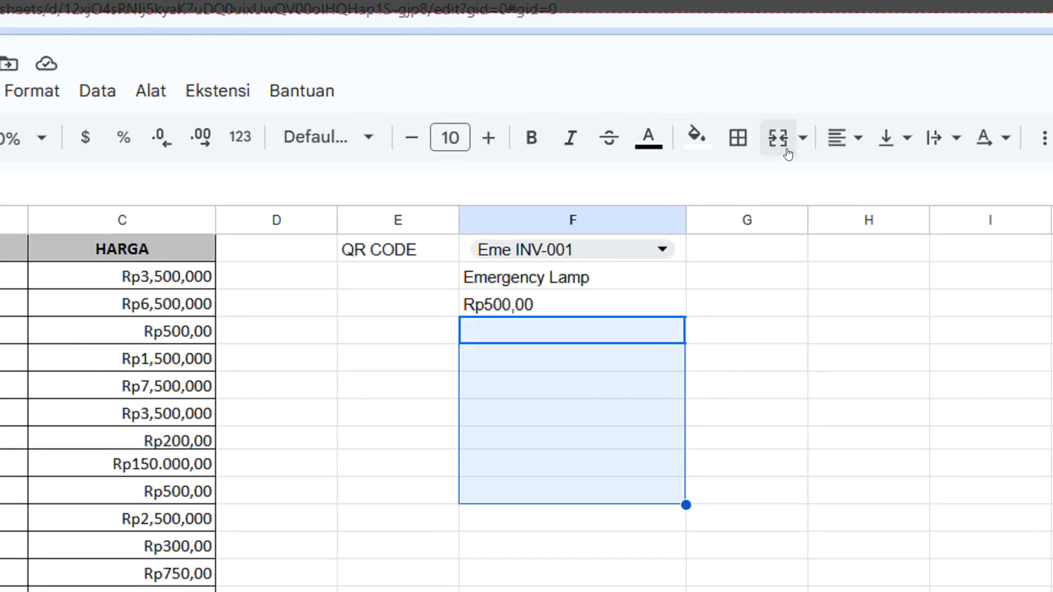
left_click(778, 150)
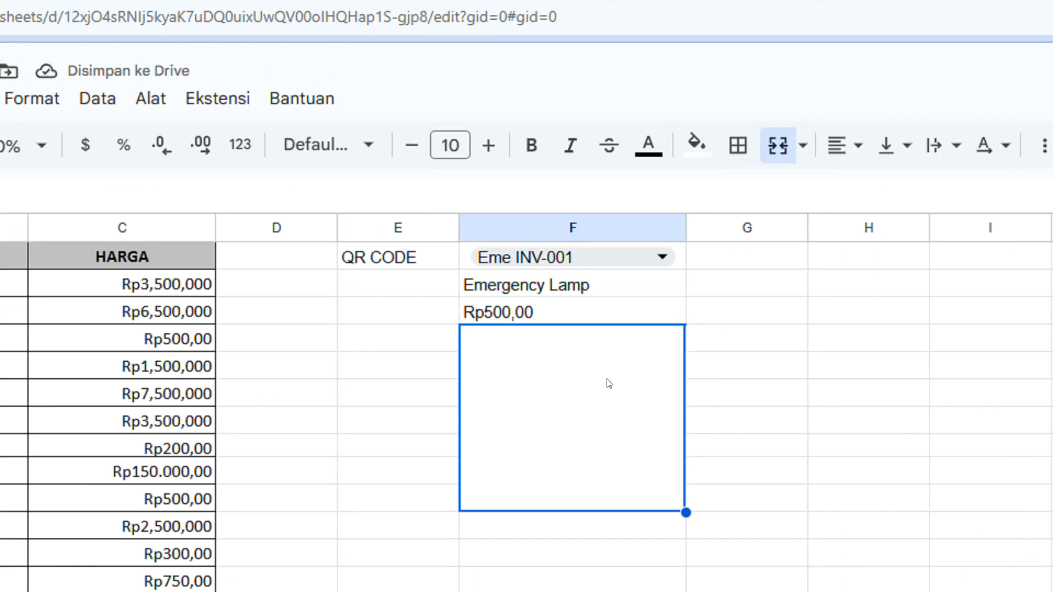
left_click(713, 362)
Start an IMAGE formula in the merged cell F4
left_click(532, 389)
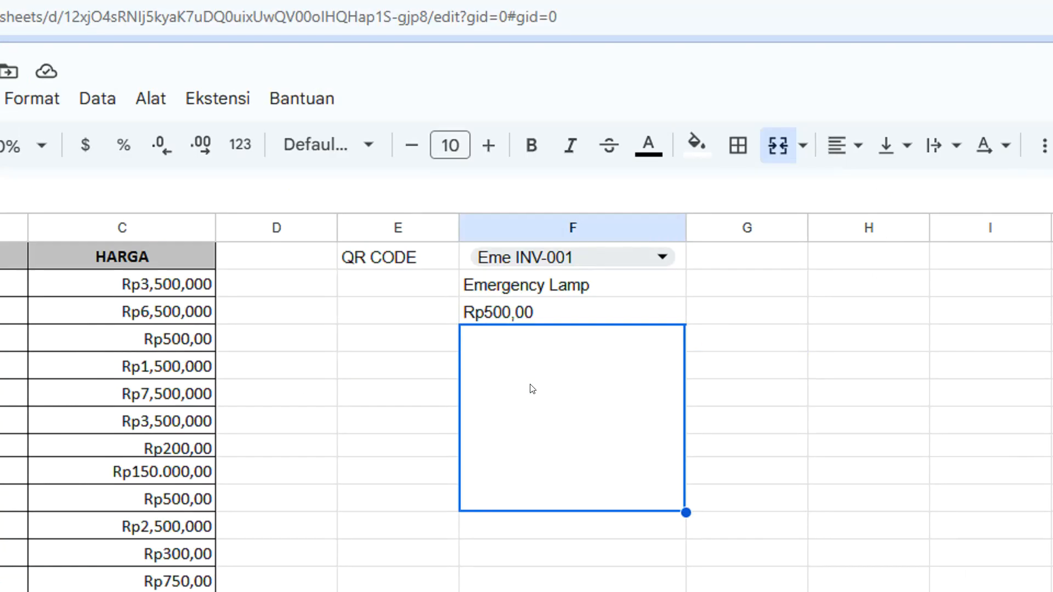
double_click(530, 386)
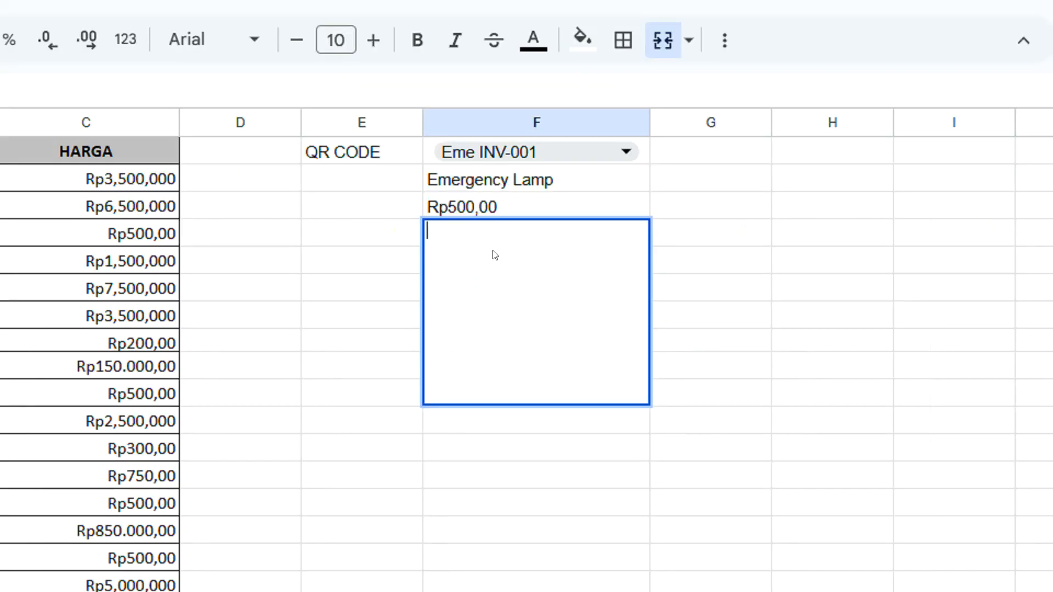
type("=IMAGE")
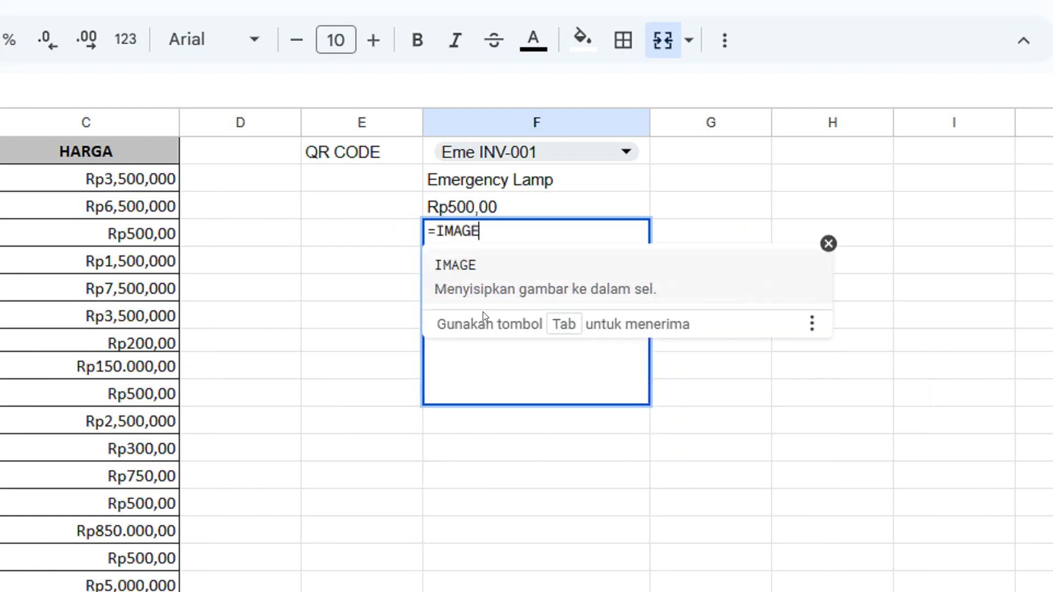
left_click(460, 268)
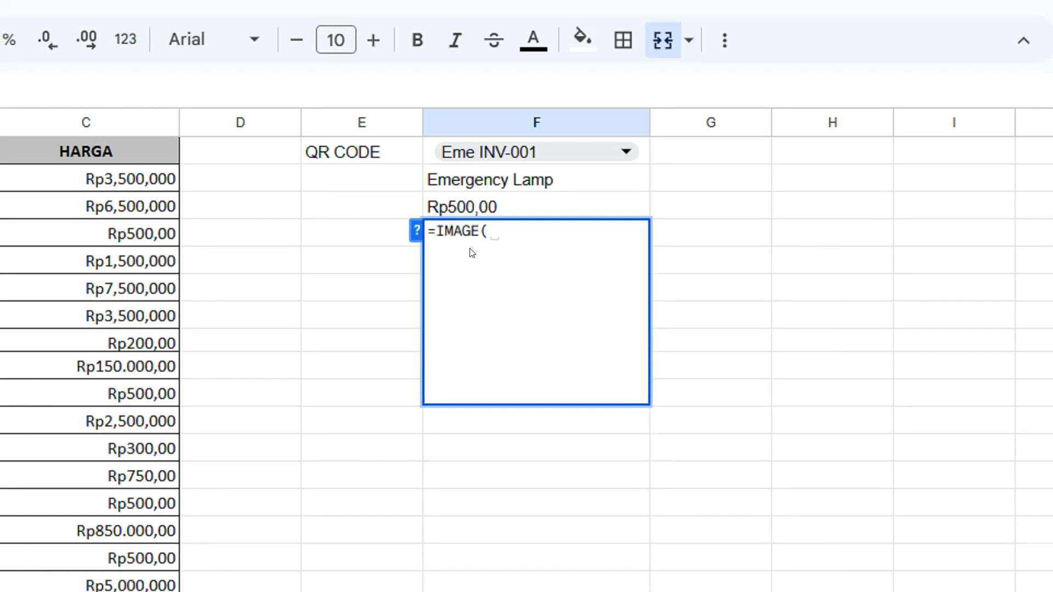
type("\"https://image")
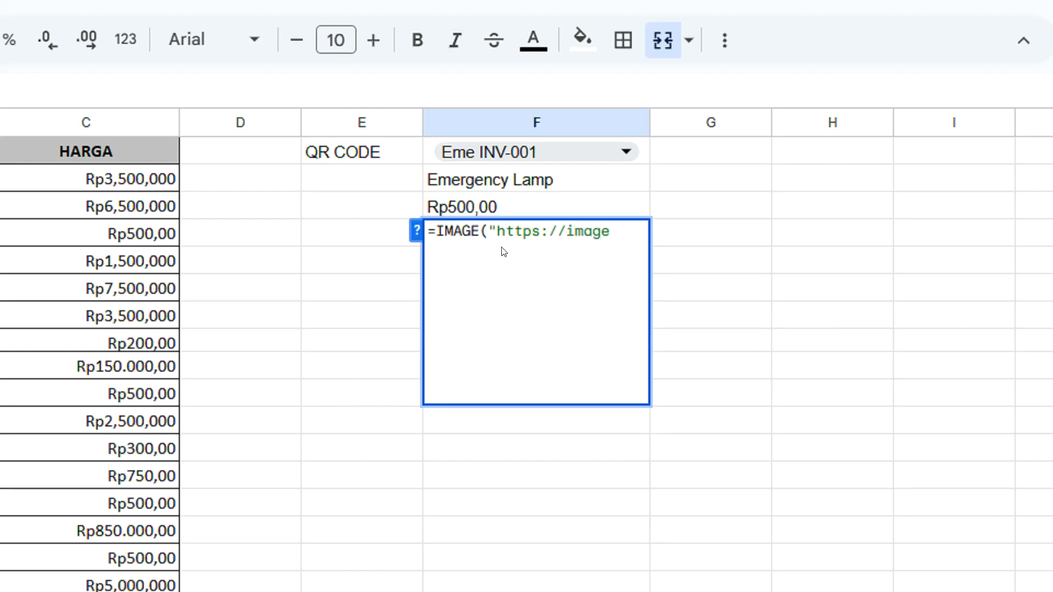
type("-charts")
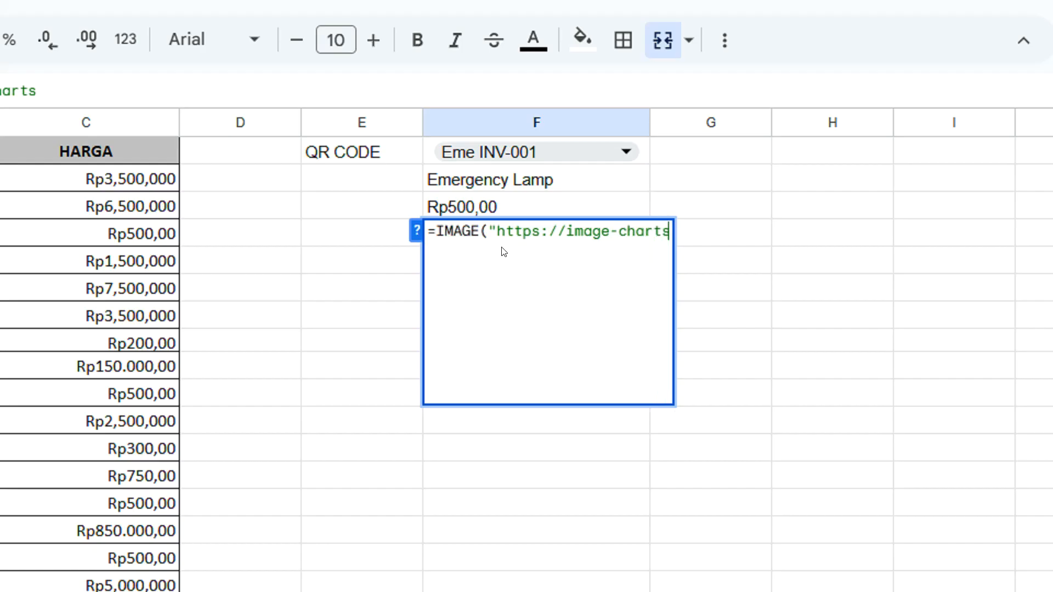
type(".com")
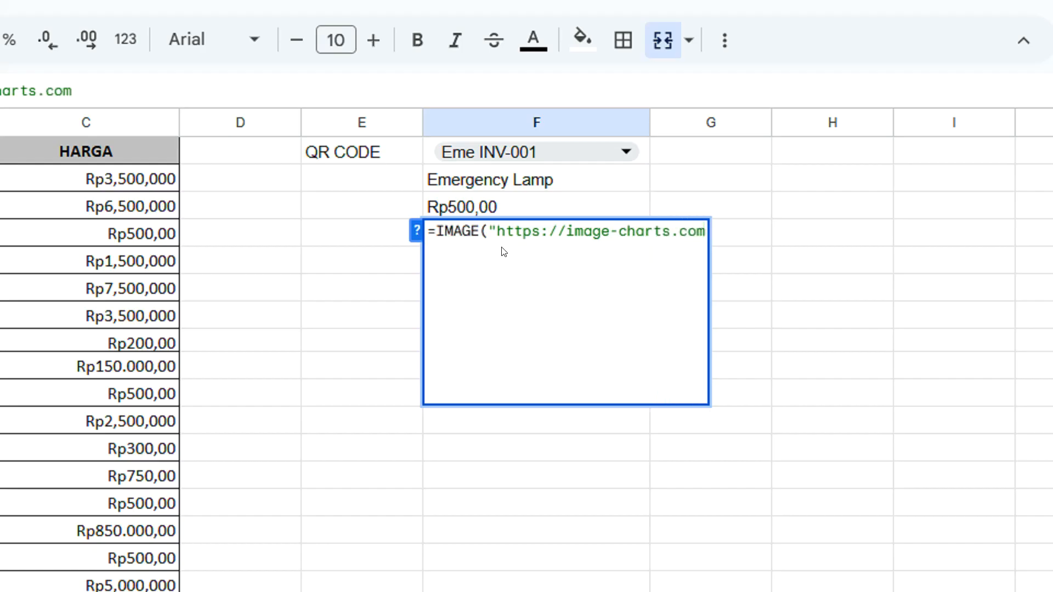
type("/")
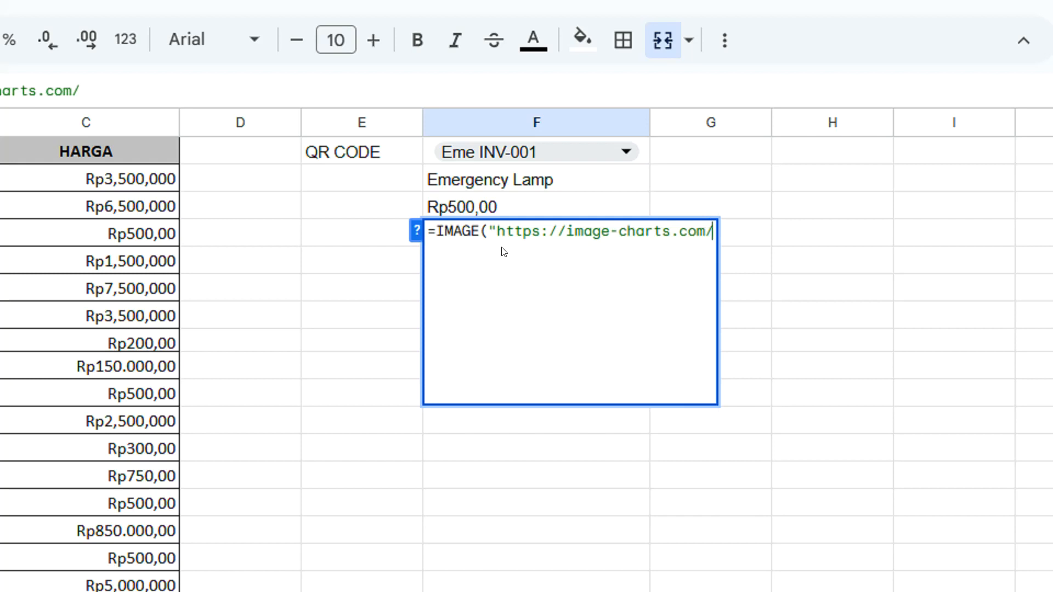
type("chart")
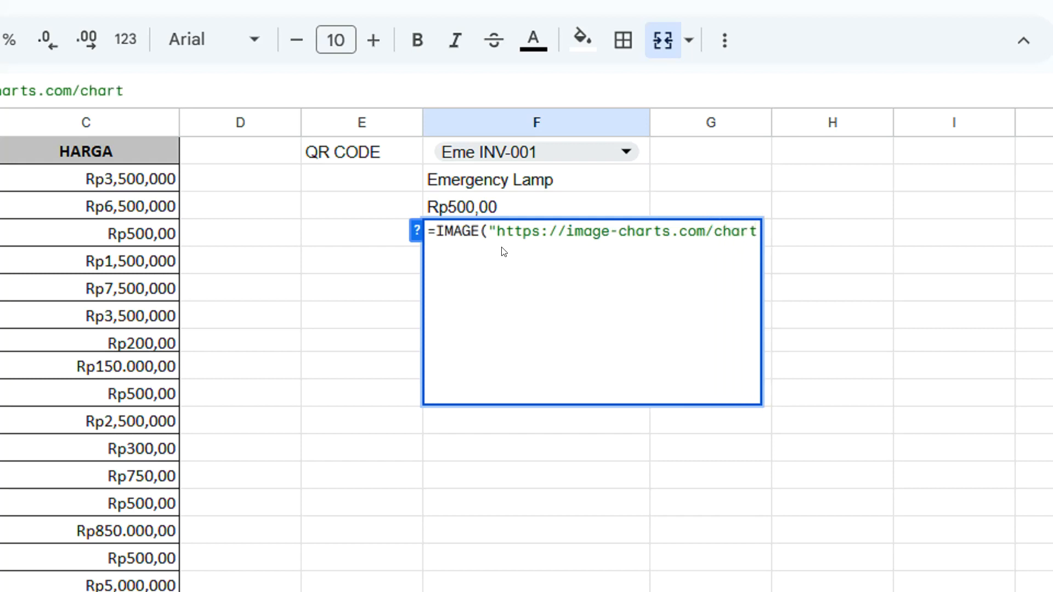
type("?")
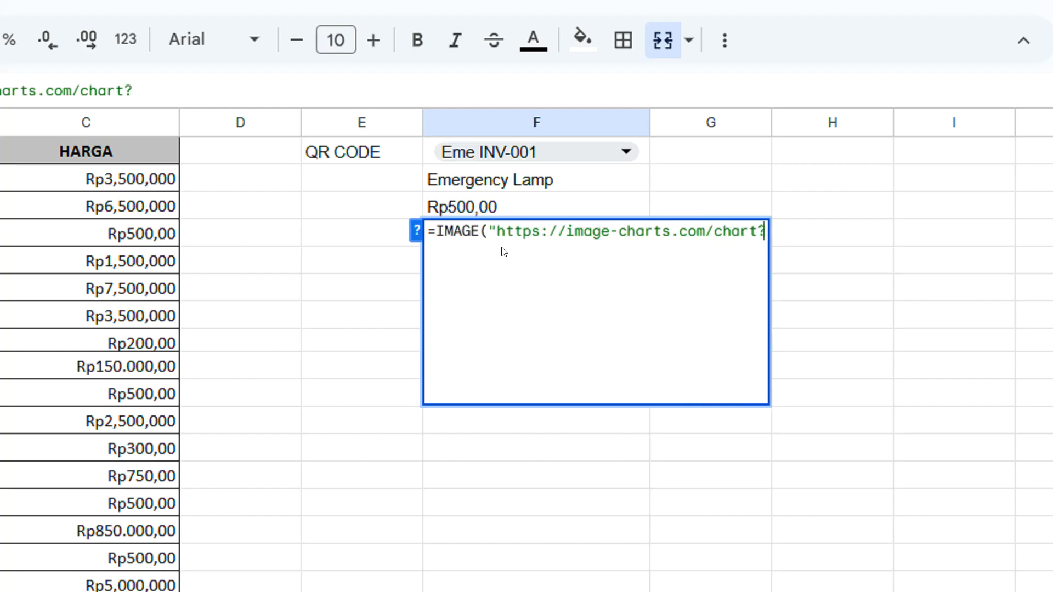
type("chs")
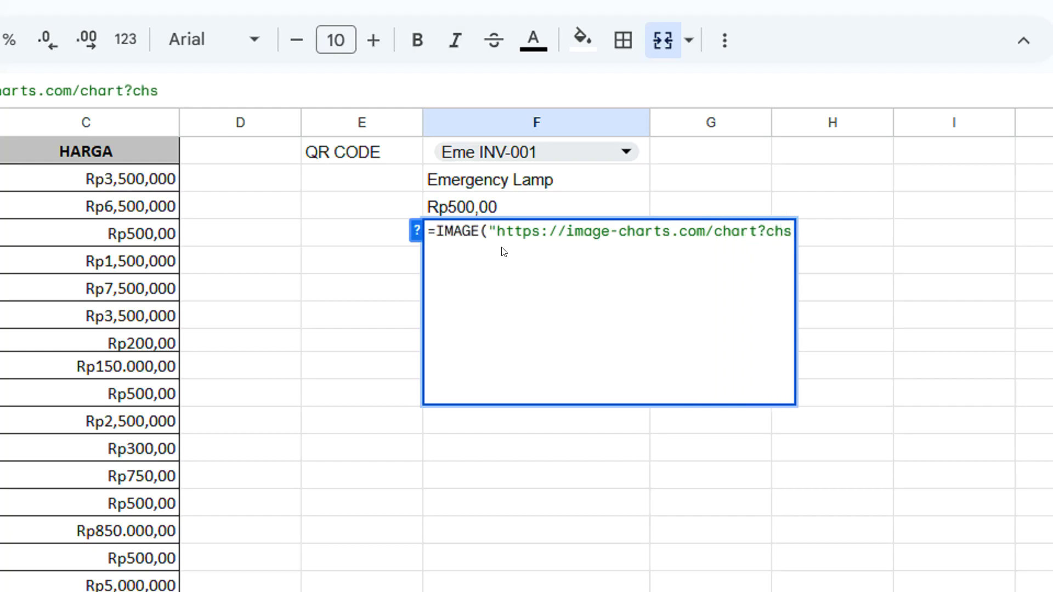
type("=")
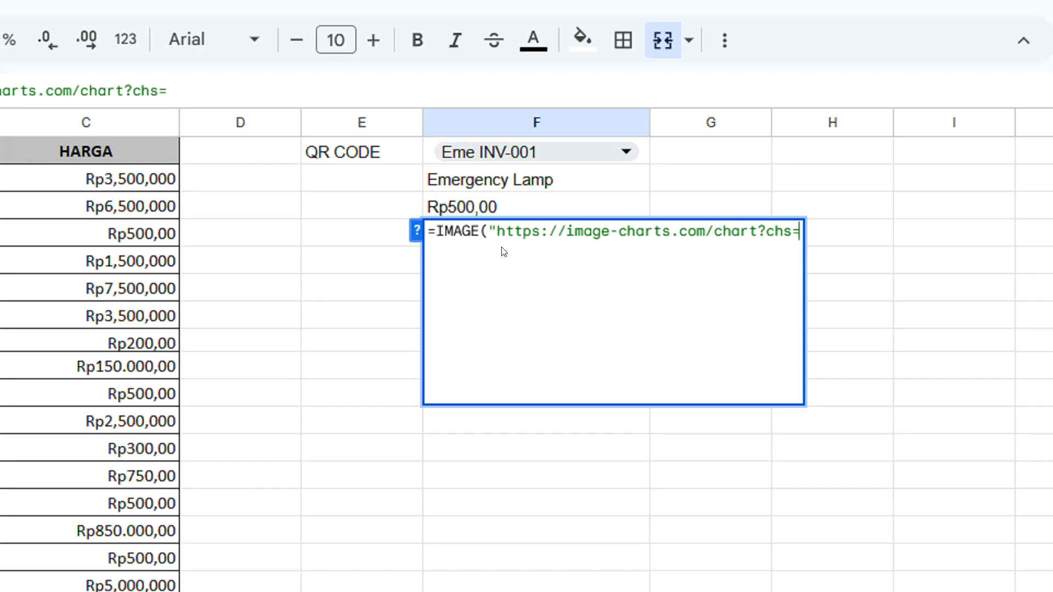
Add the size parameter chs=200x200 to the image URL in the F4 formula
type("200")
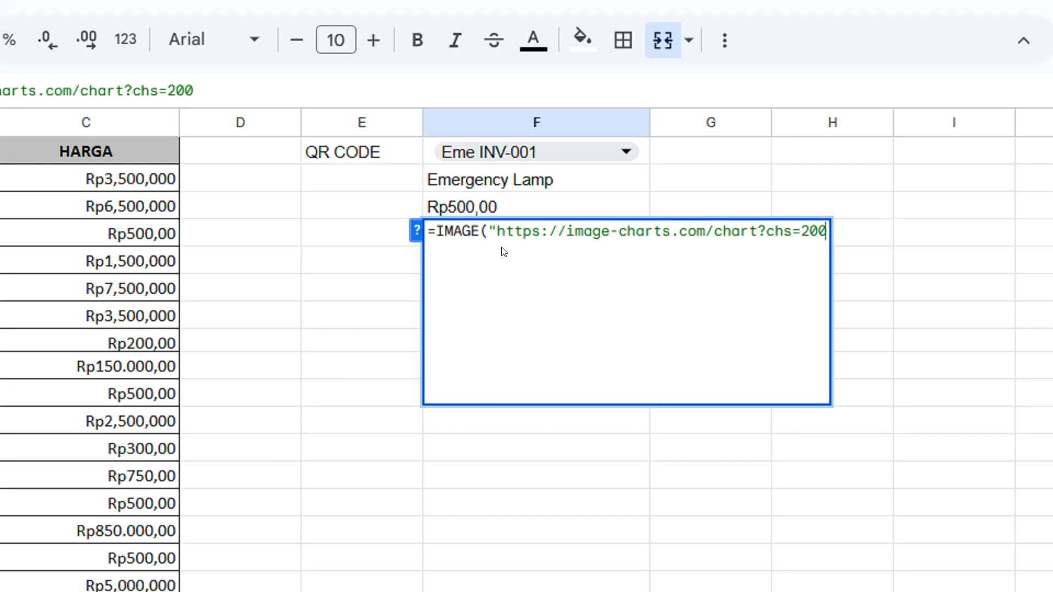
type("x")
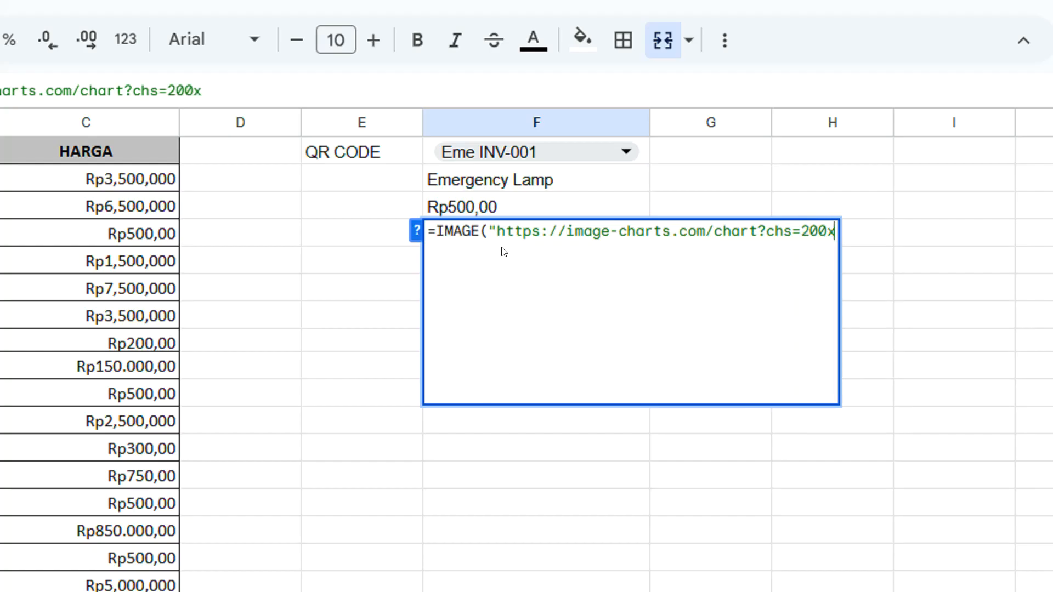
type("200")
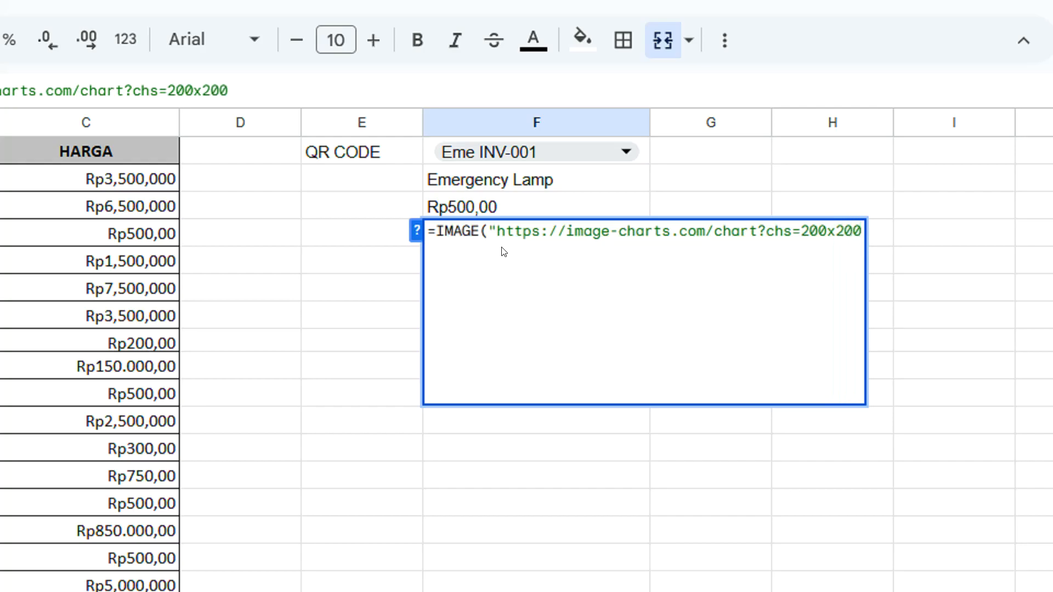
type("&")
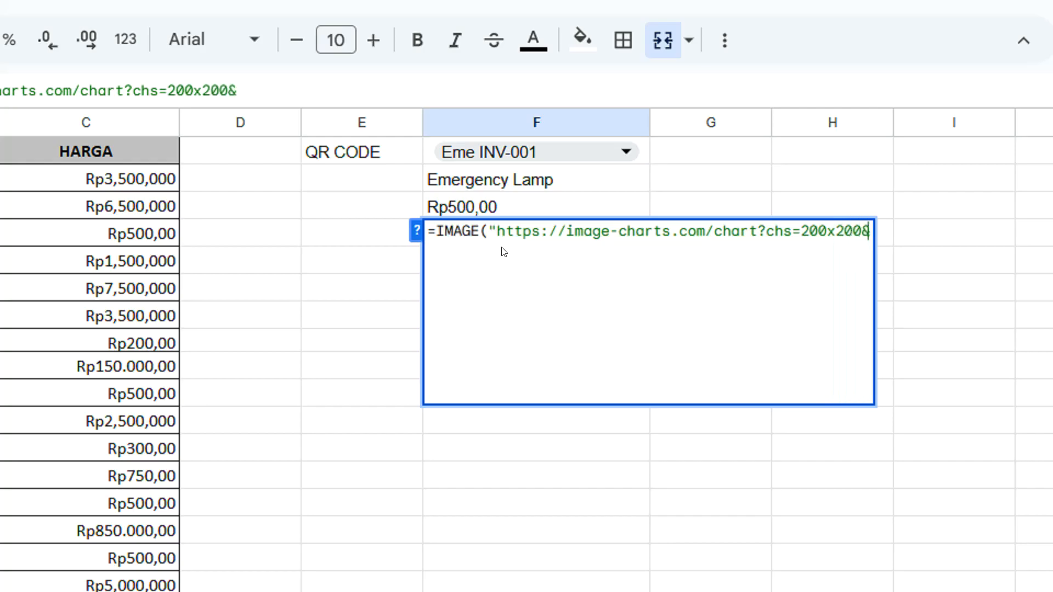
type("cht")
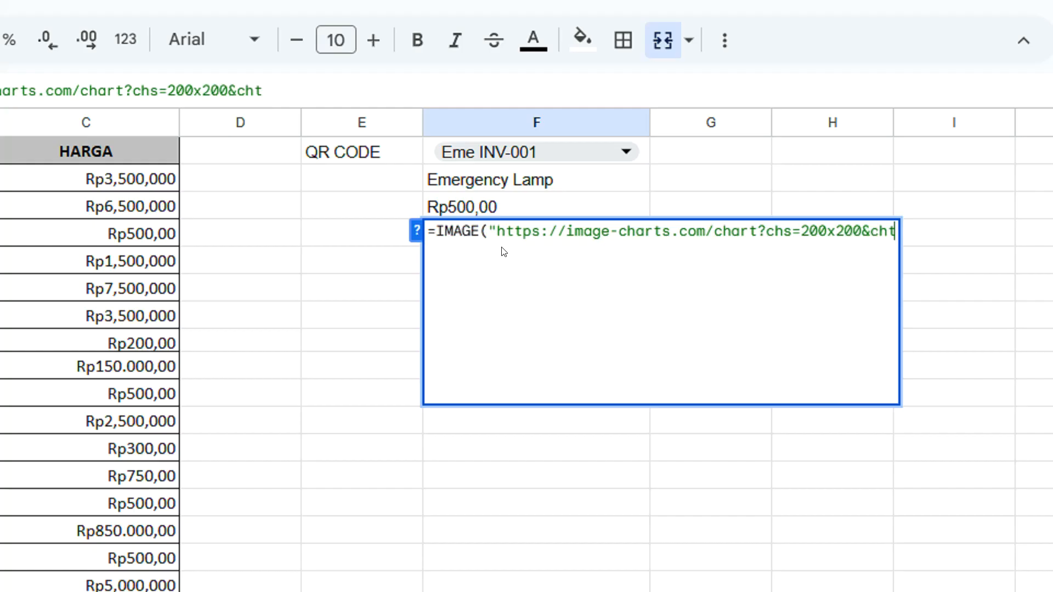
type("=")
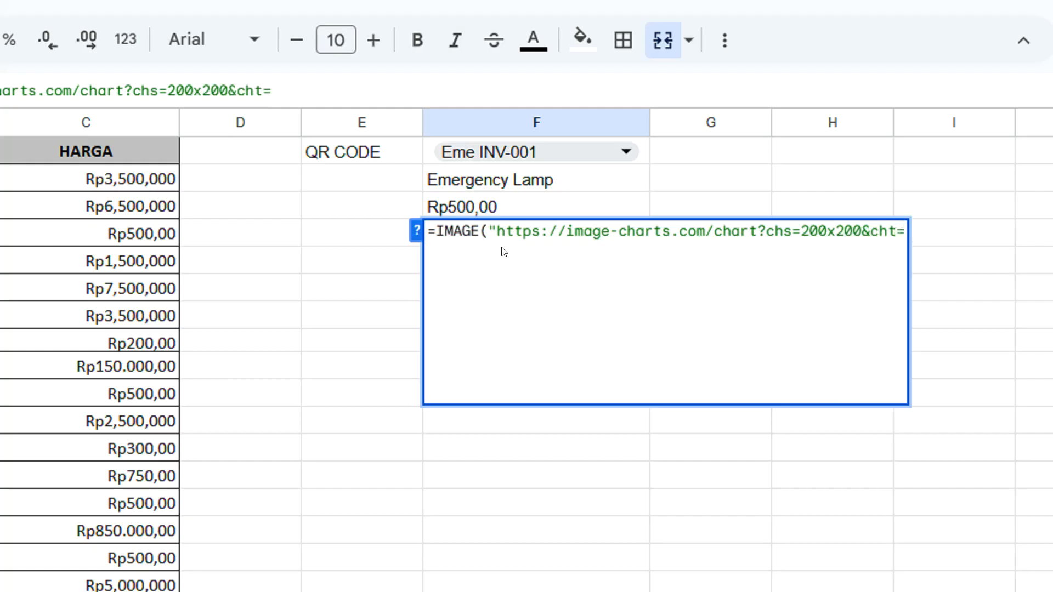
type("qr")
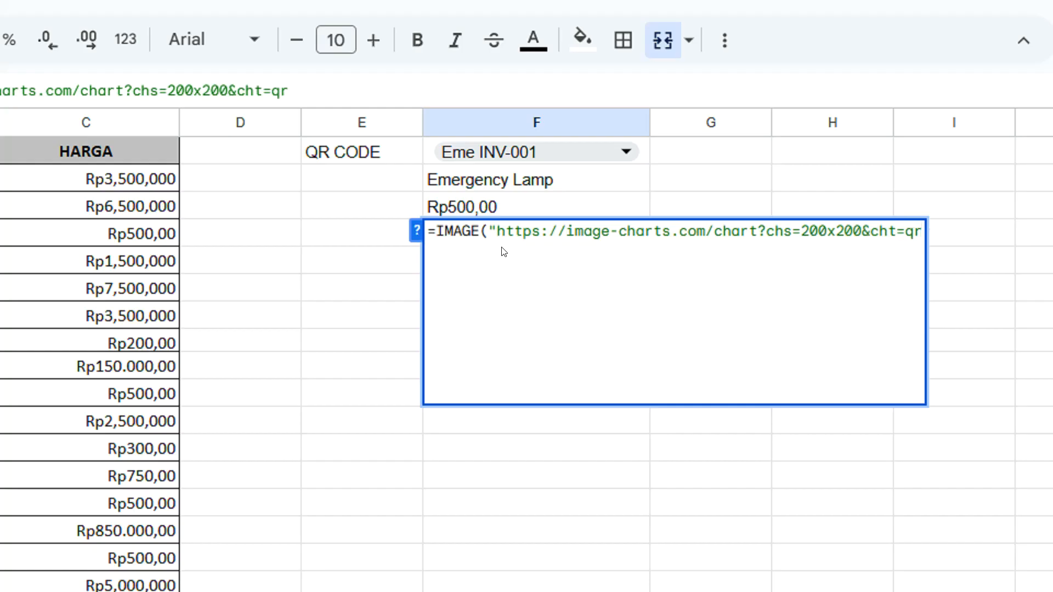
type("&chl")
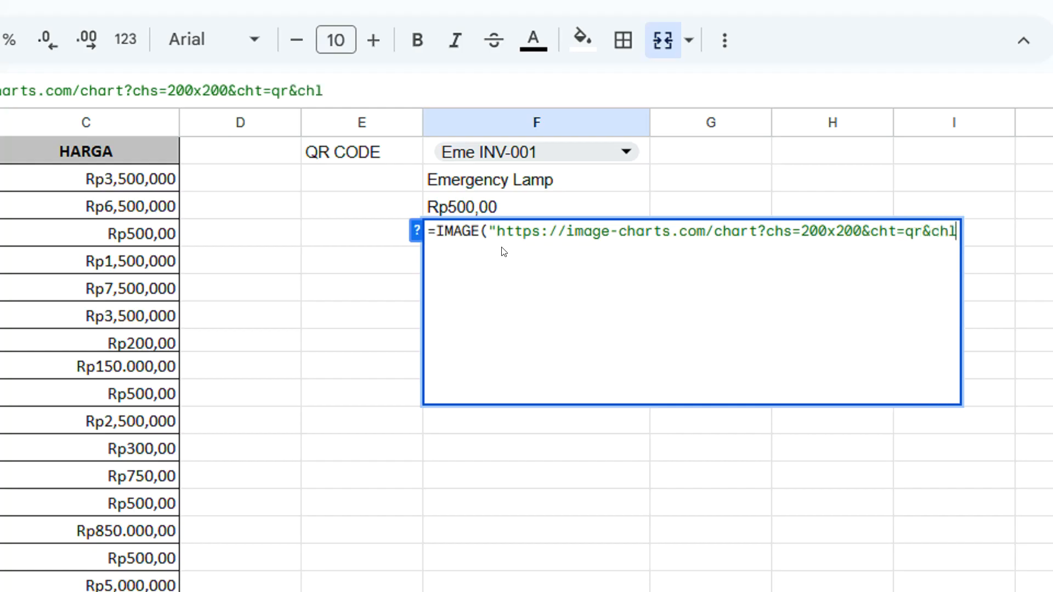
type("=")
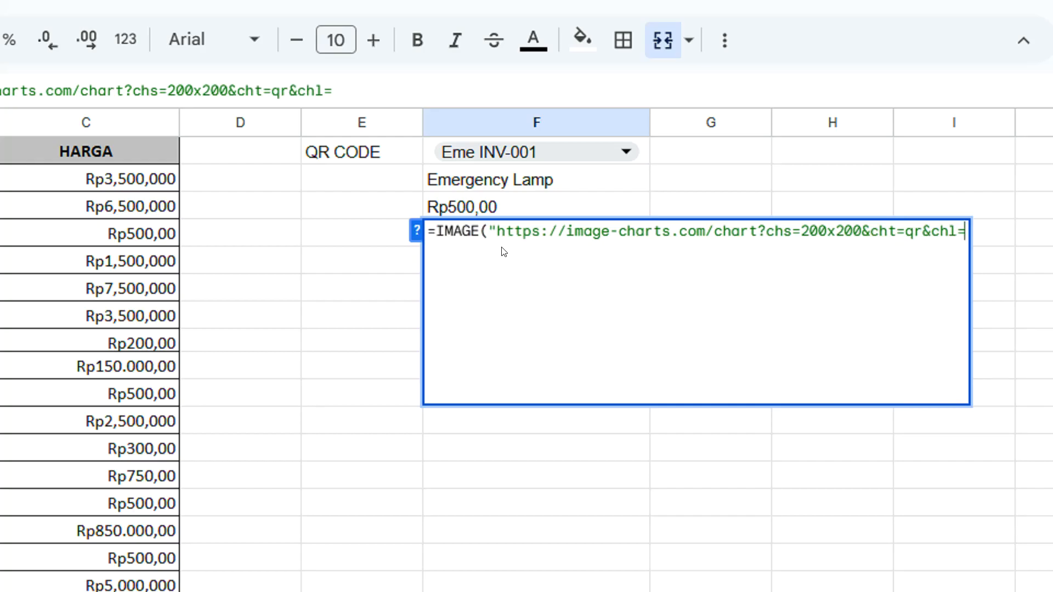
type("\"")
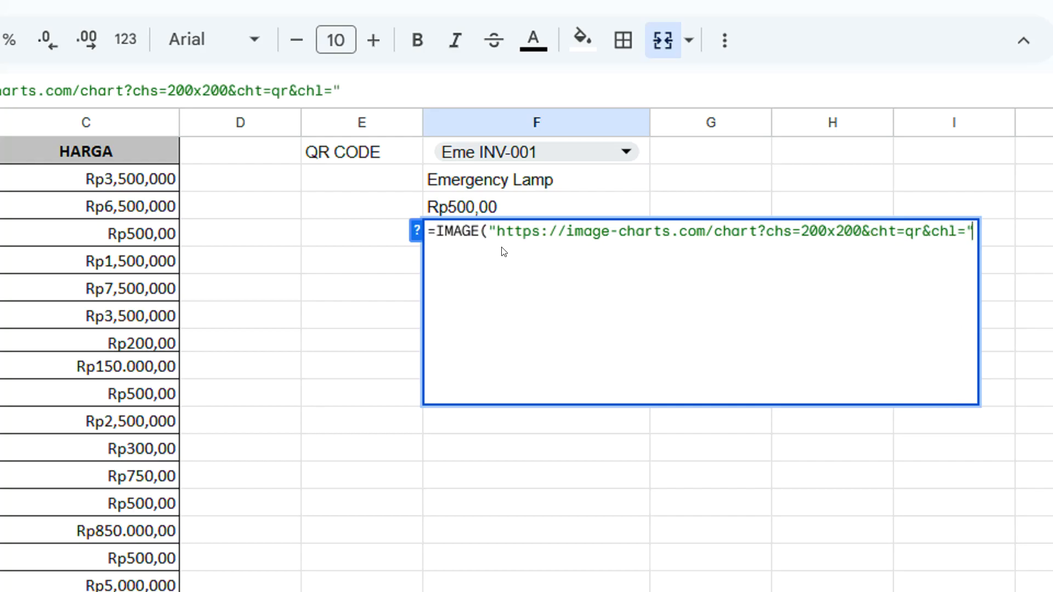
type("&")
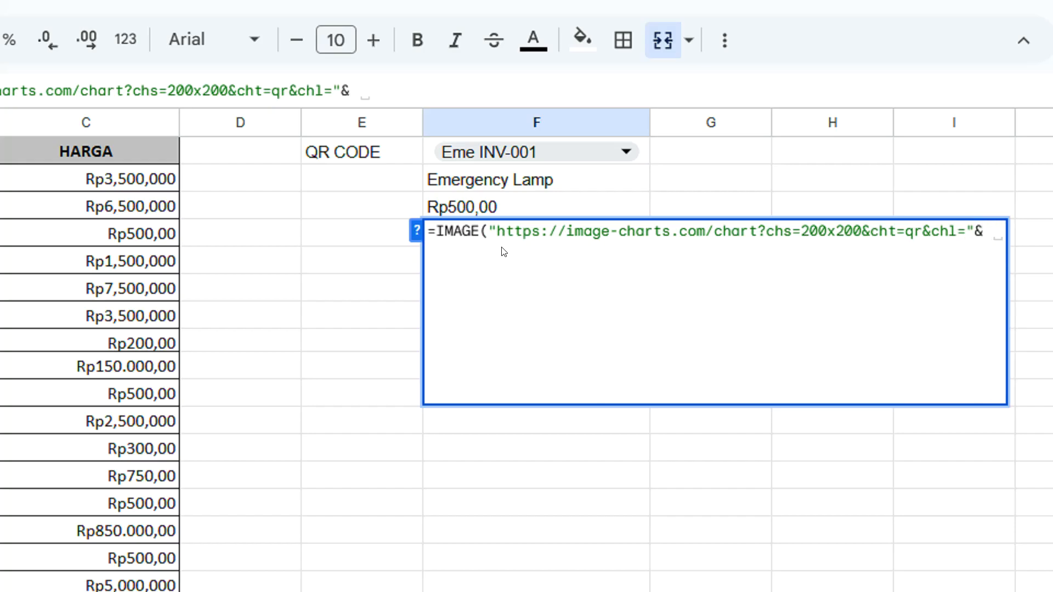
type(" ENCO")
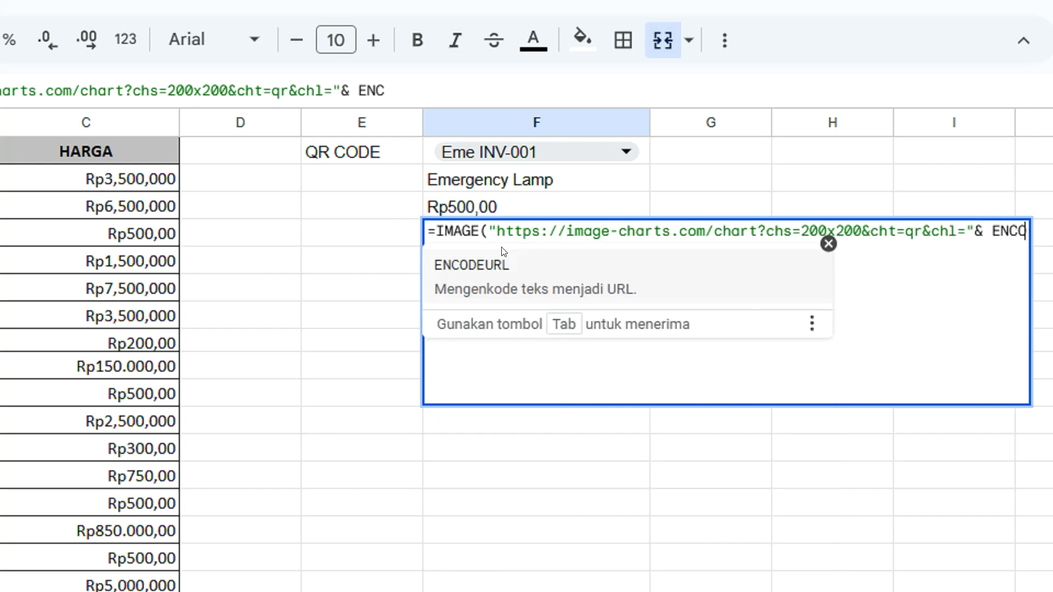
type("DEURL")
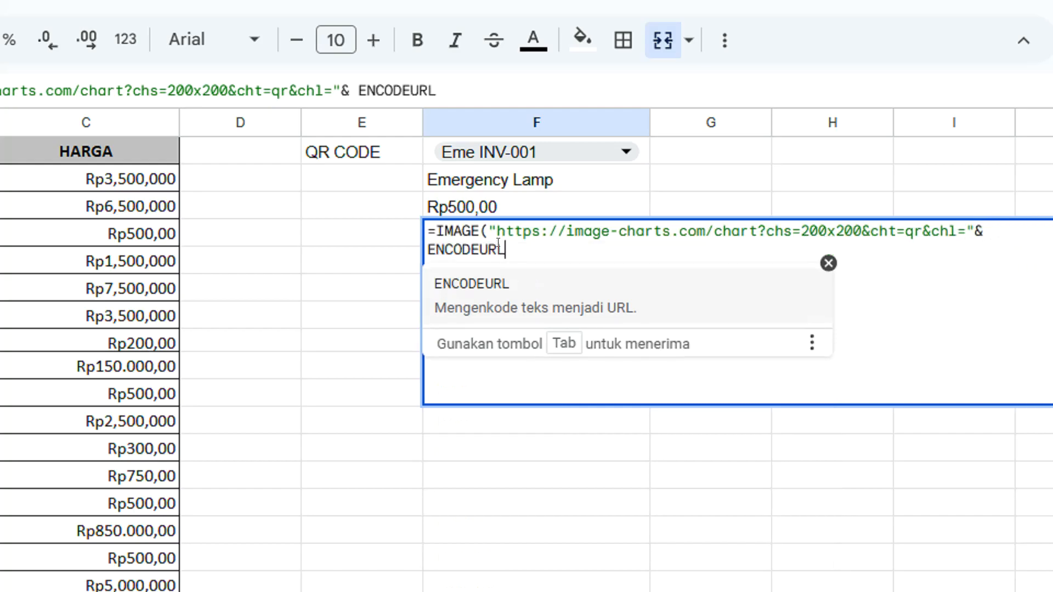
Join an ENCODEURL function to the URL with & and reference the item code in F1 inside it
left_click(483, 283)
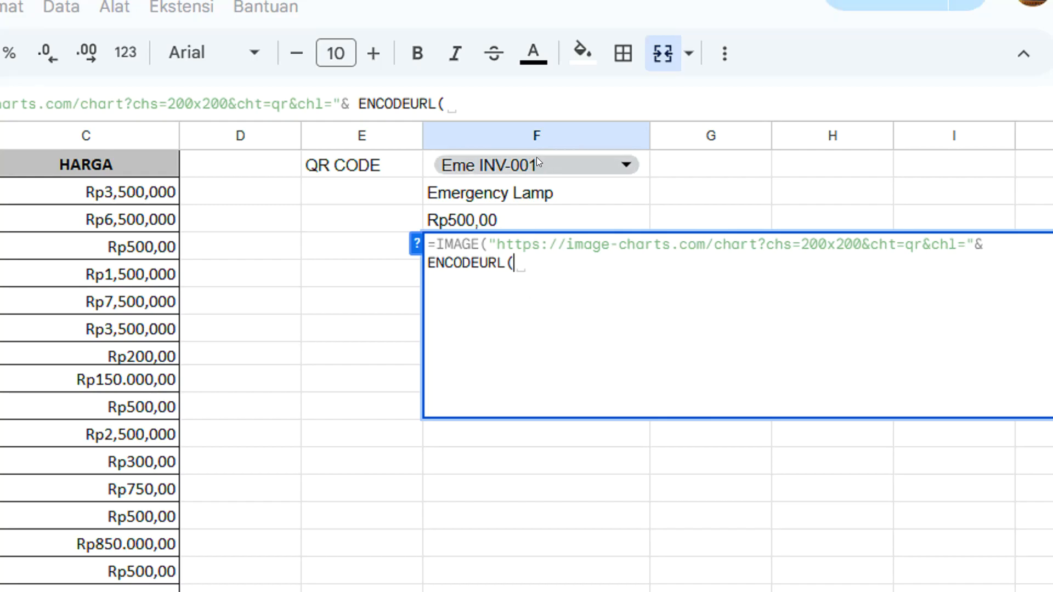
type("F1")
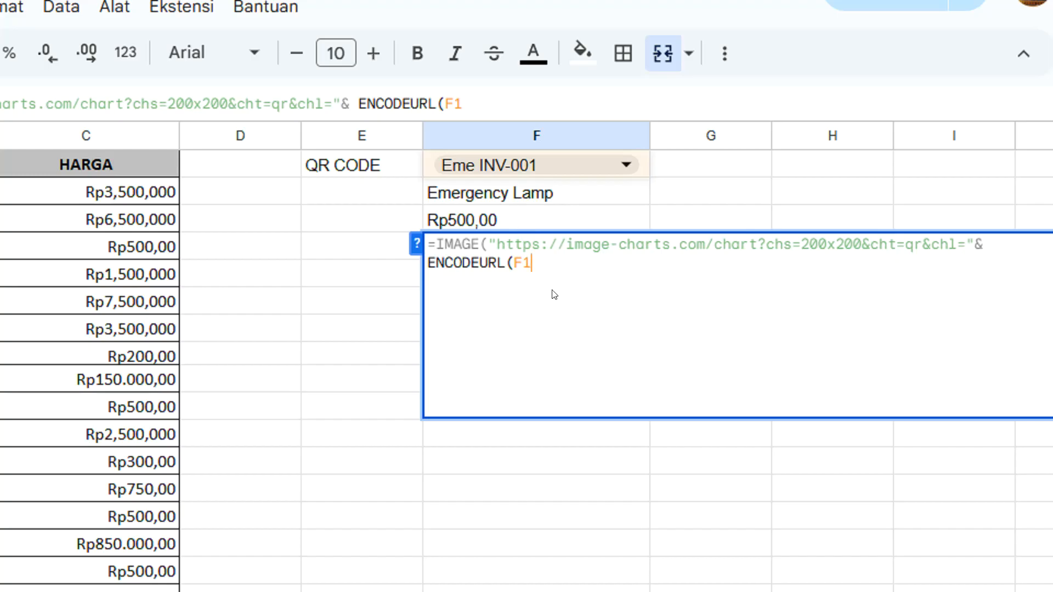
Append the quoted separator "|" after F1 in the ENCODEURL argument, joined with &
type("& ")
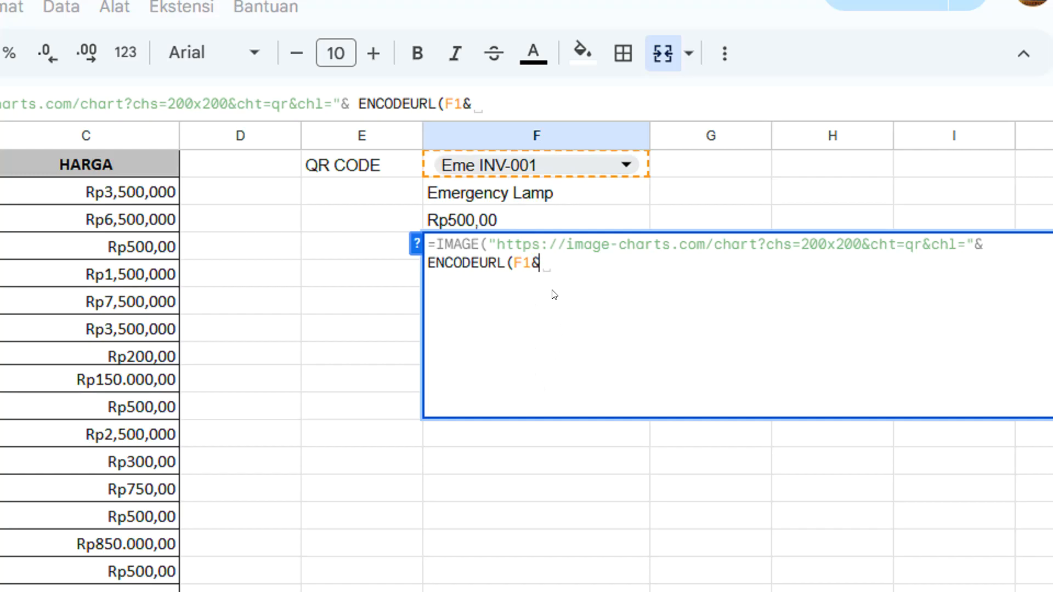
type("\"")
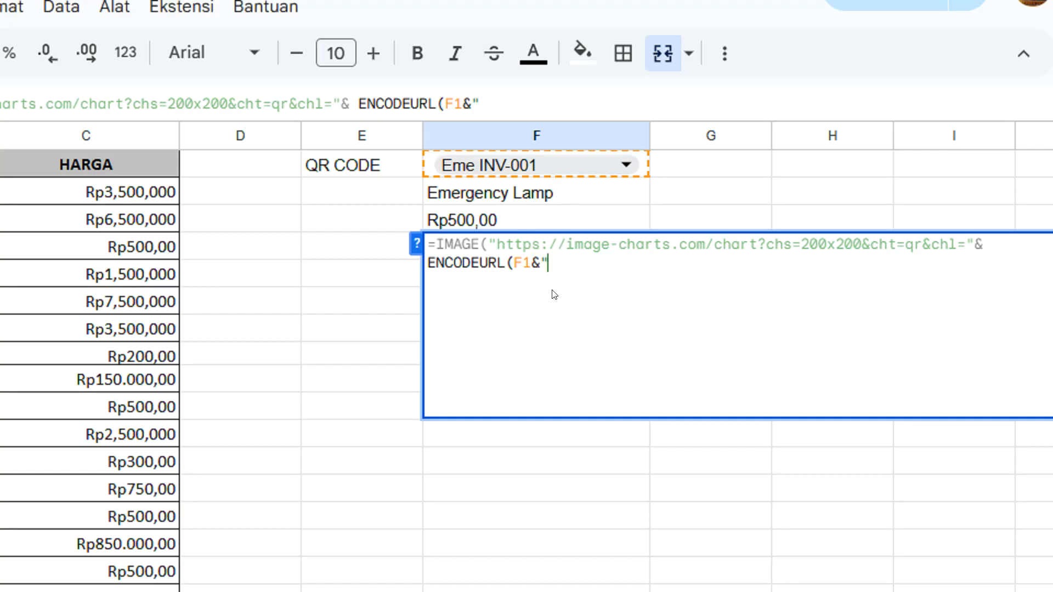
type("|\"")
double_click(552, 263)
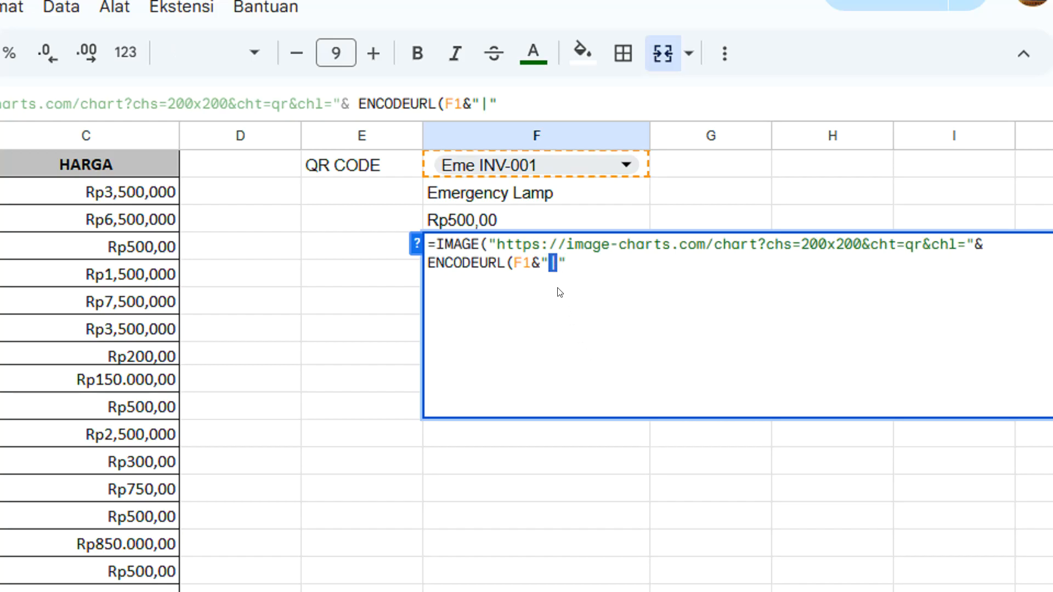
left_click(570, 312)
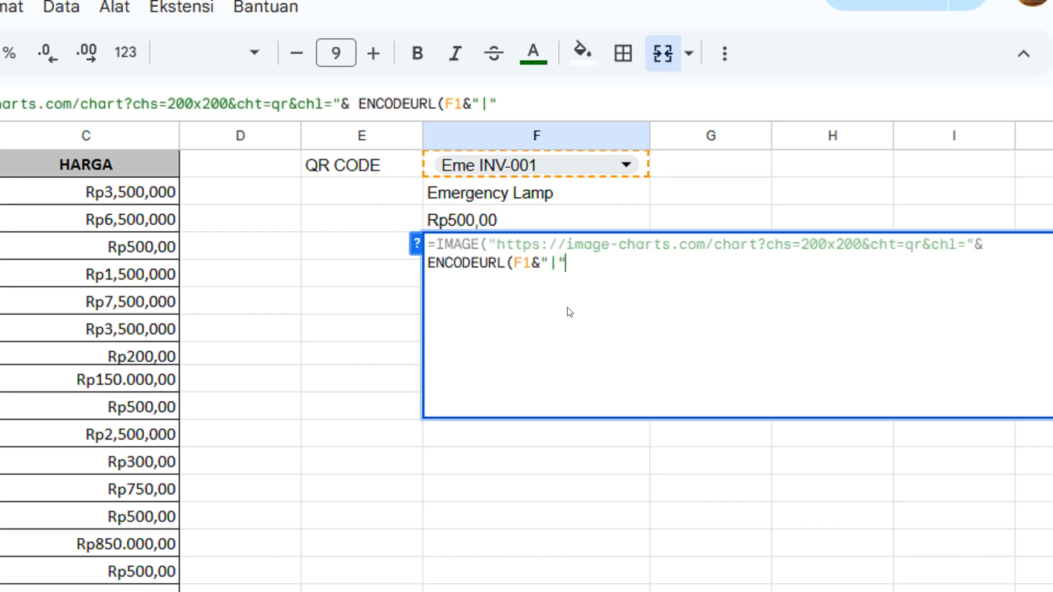
Join cell F2 and another quoted "|" separator to the ENCODEURL argument with &
type("&")
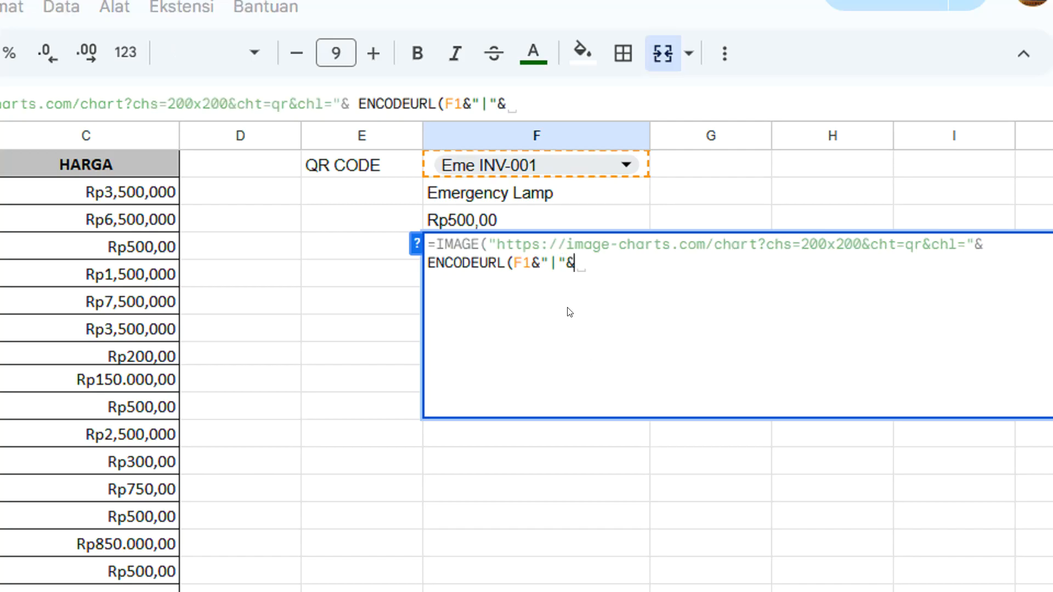
type(" F2")
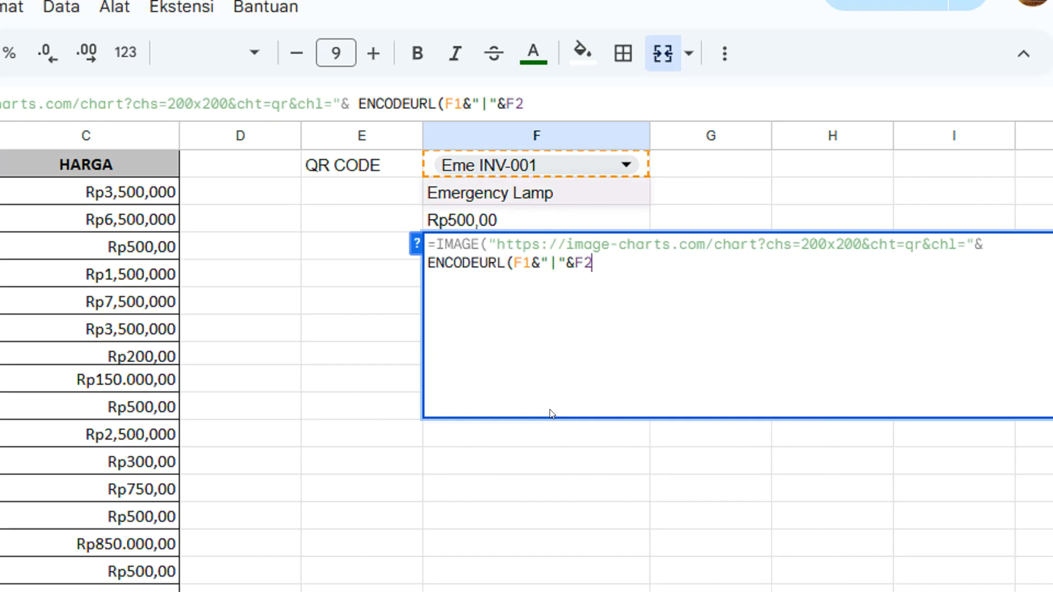
type("&")
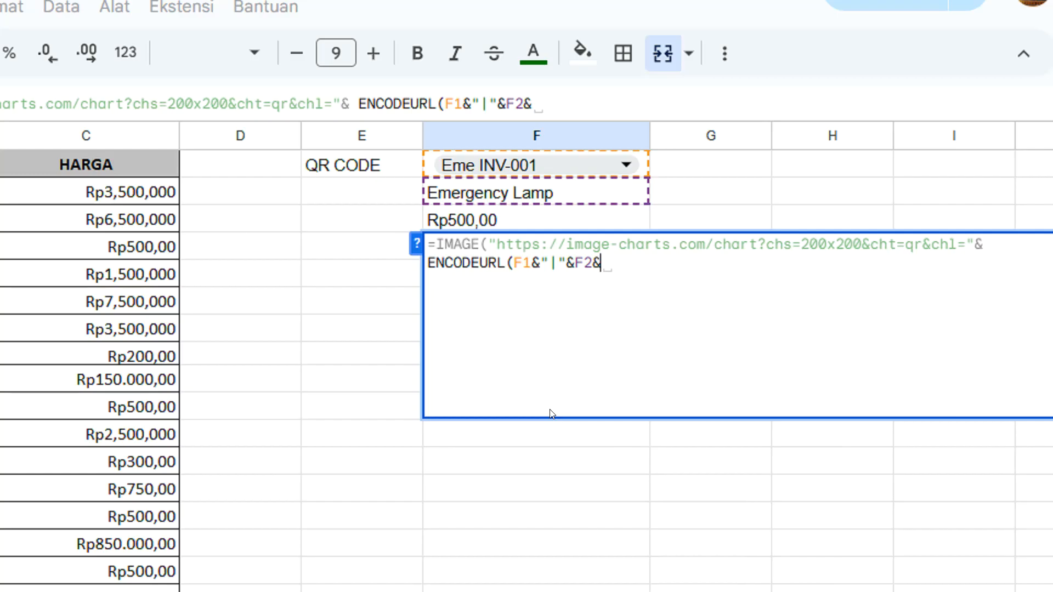
type("\"|")
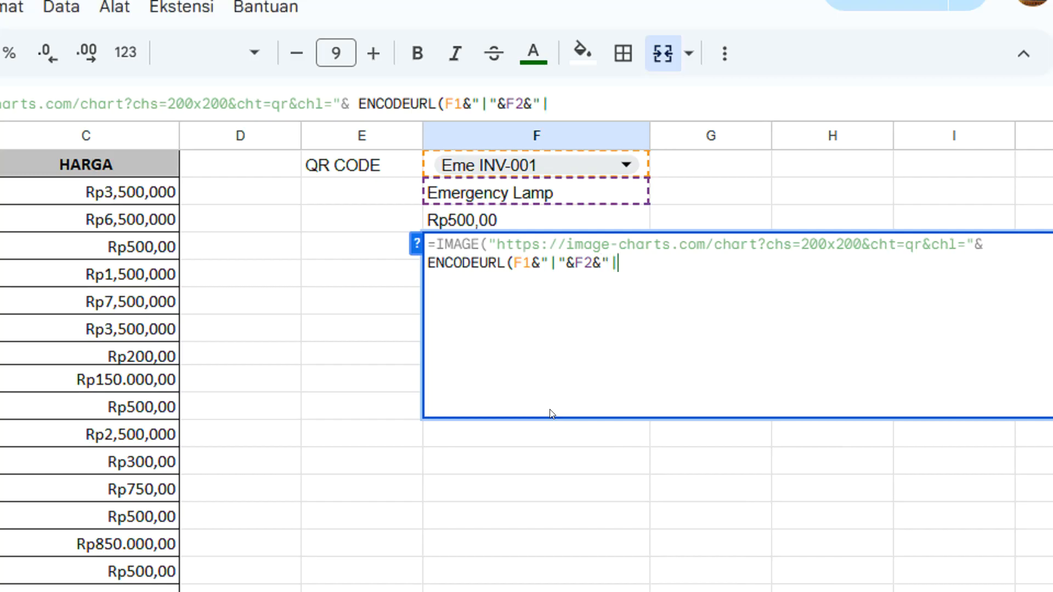
type("\"")
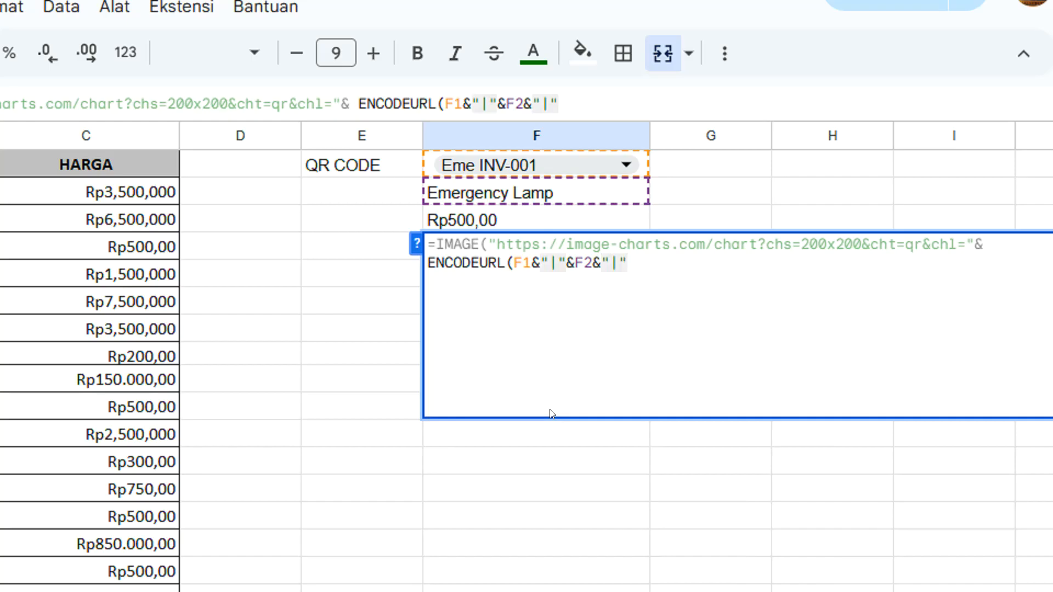
Join cell F3 to the ENCODEURL argument, close both the ENCODEURL and IMAGE brackets, and commit the F4 formula
type("&F3")
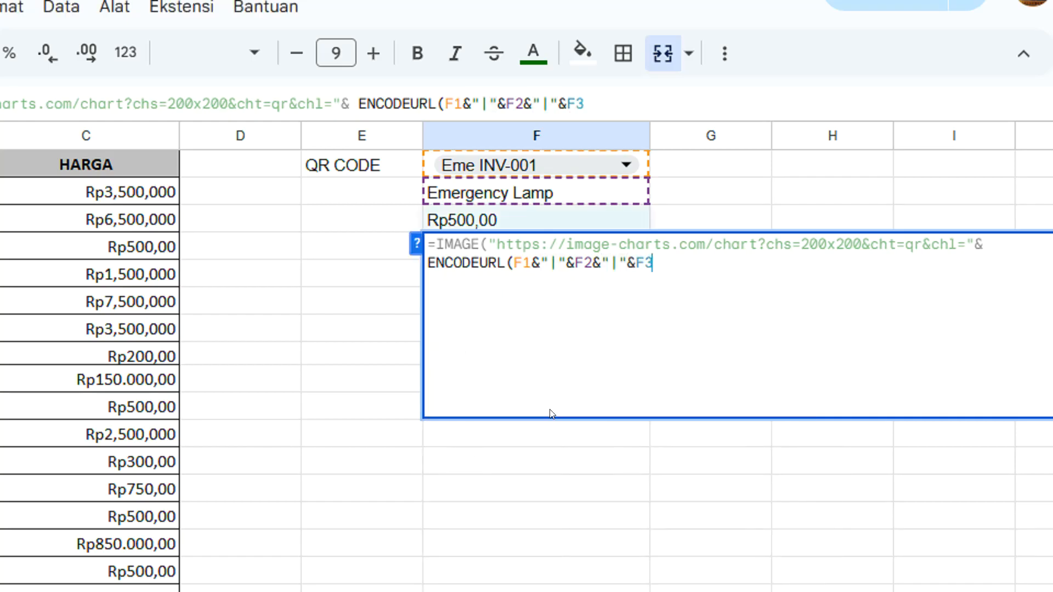
type(")")
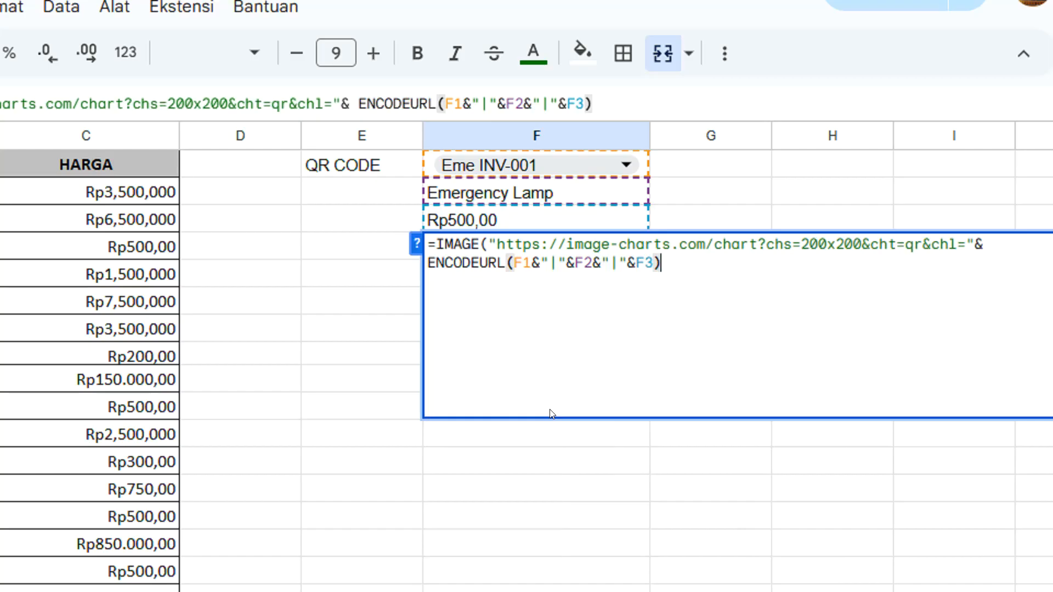
type(")")
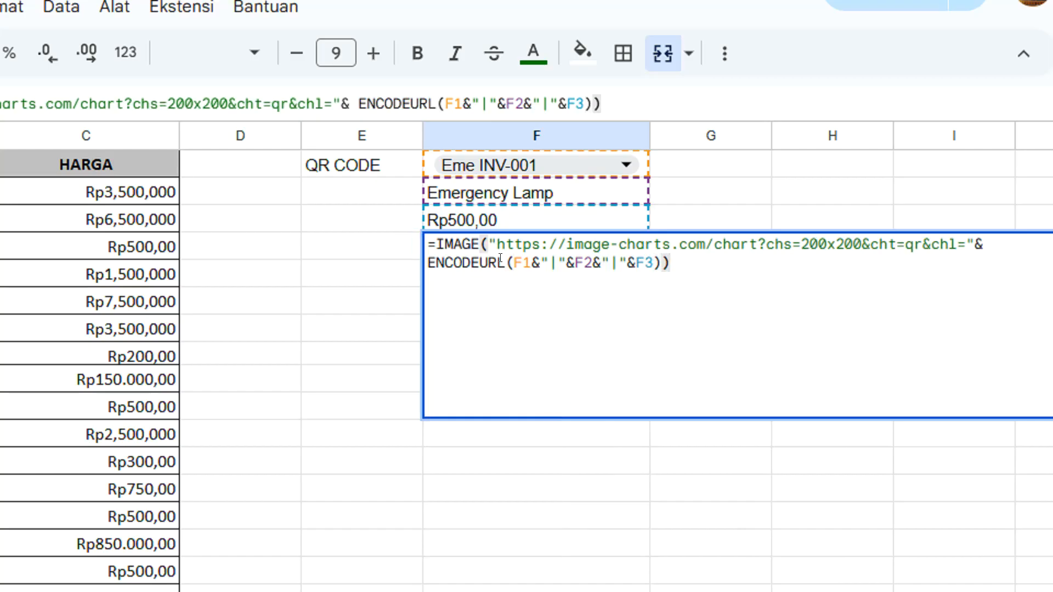
left_click(510, 264)
left_click(483, 244)
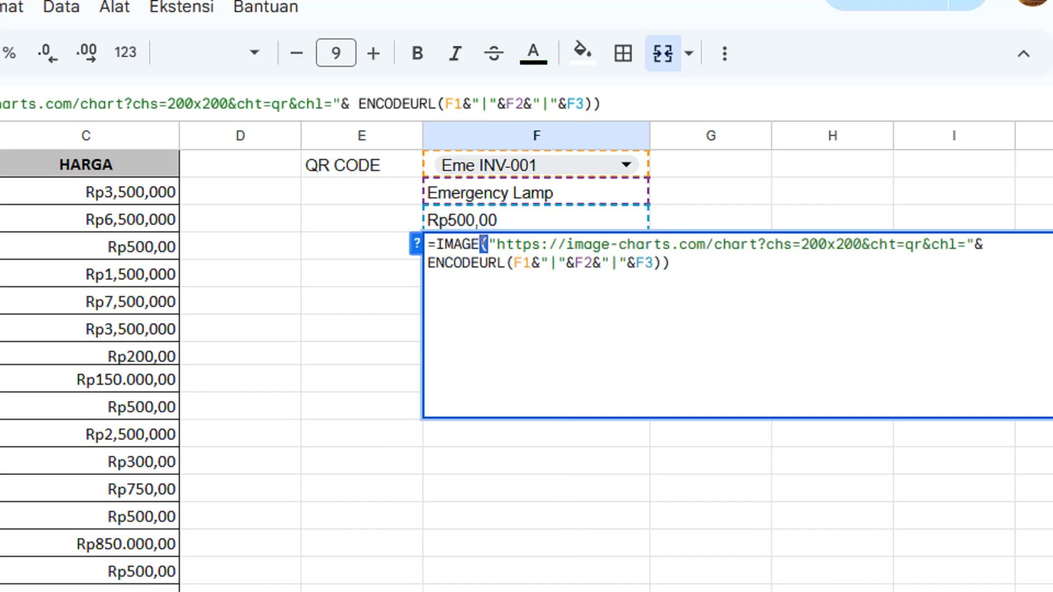
left_click(713, 267)
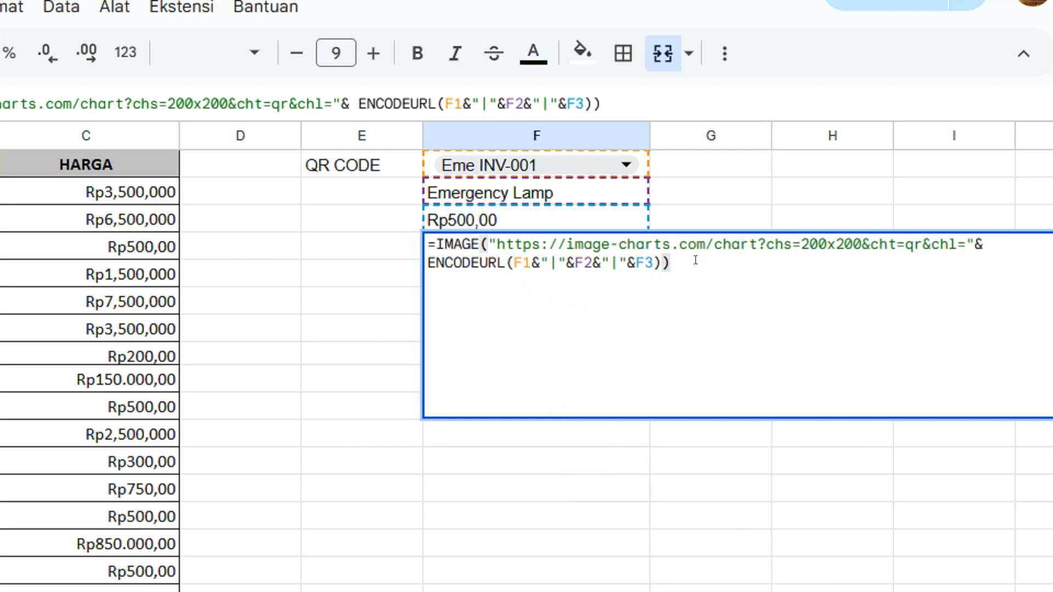
key("ctrl+Return")
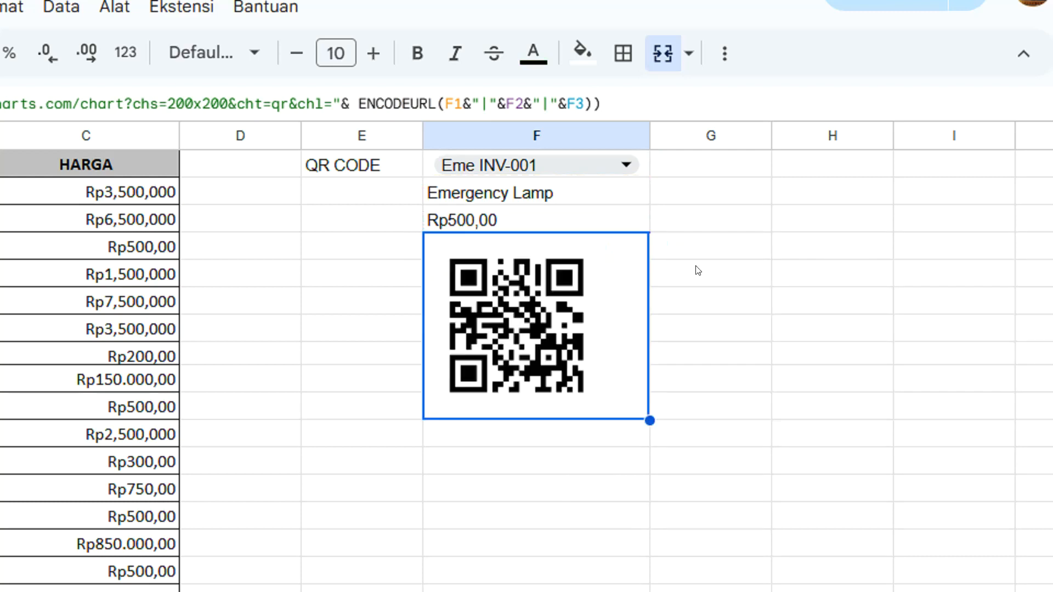
Test the QR code lookup by choosing Air INV-001 and Exh INV-001 as the item code in F1
left_click(605, 276)
left_click(626, 166)
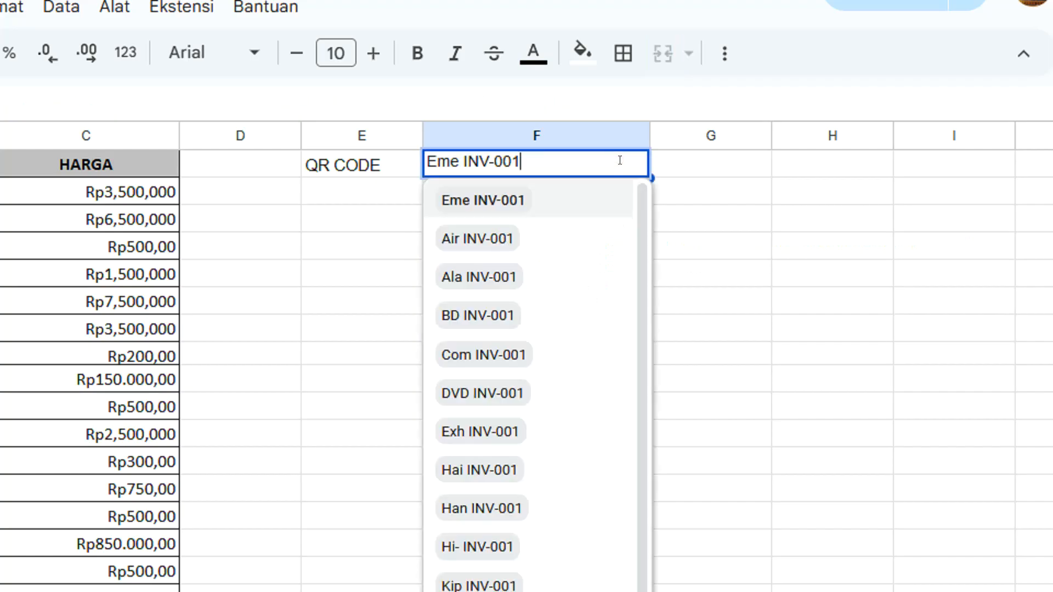
left_click(485, 237)
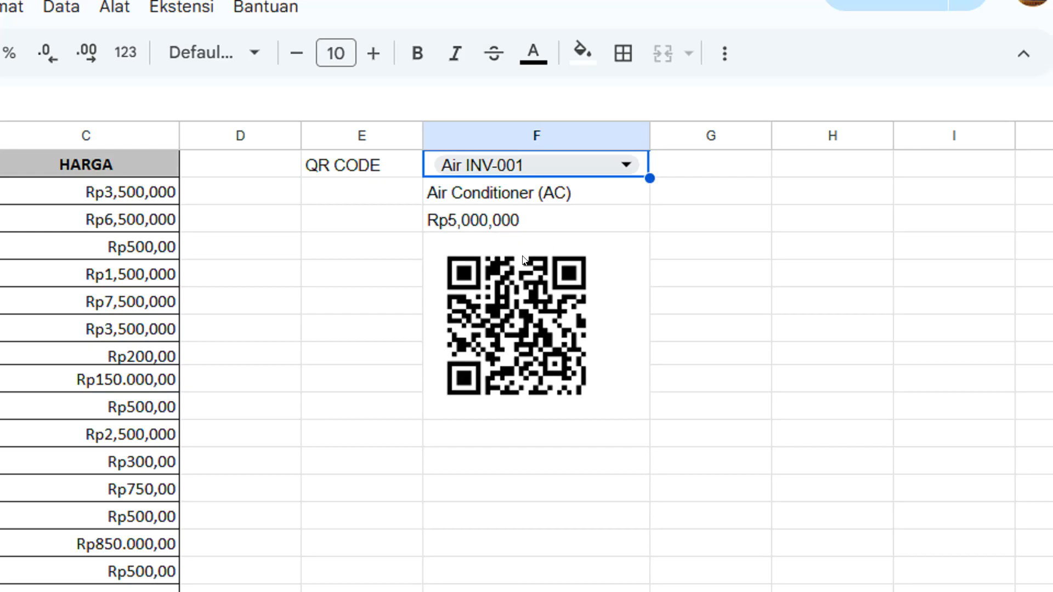
left_click(625, 167)
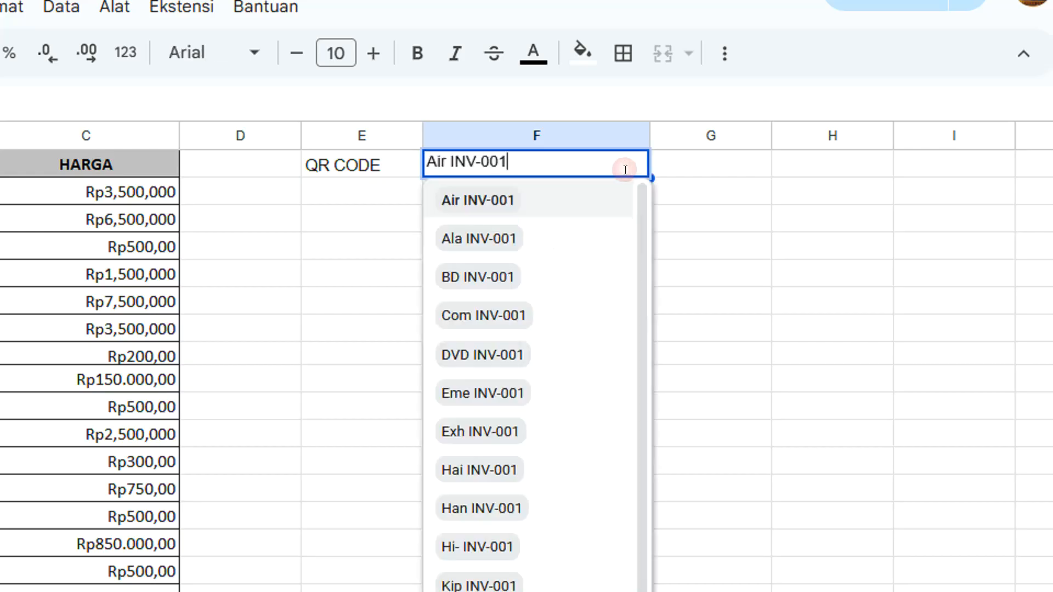
left_click(469, 432)
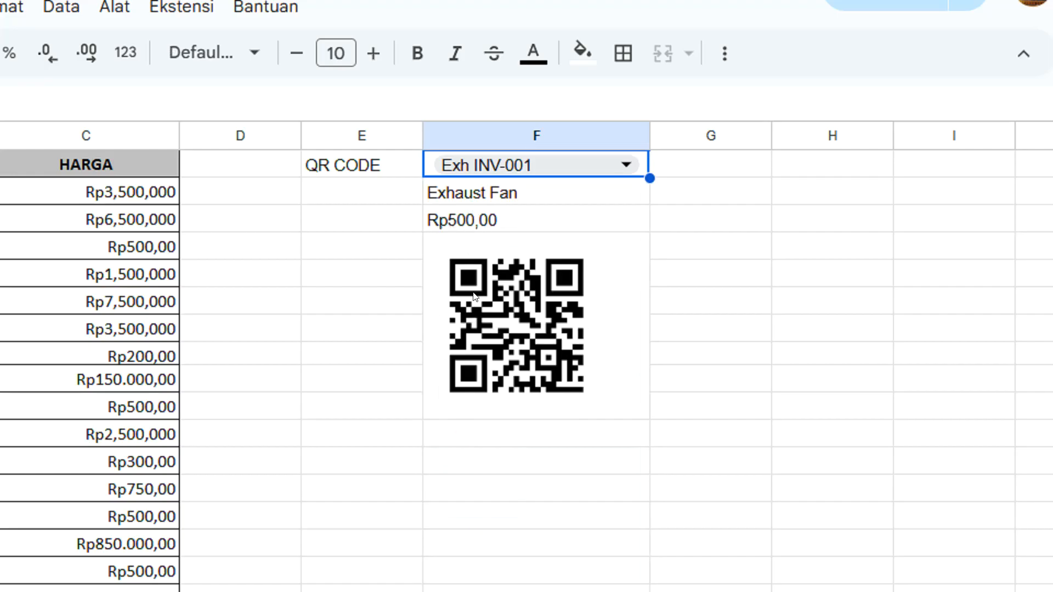
Try the item codes mag INV-001 and MP3 INV-001 in F1, leaving MP3 INV-001 selected
left_click(617, 166)
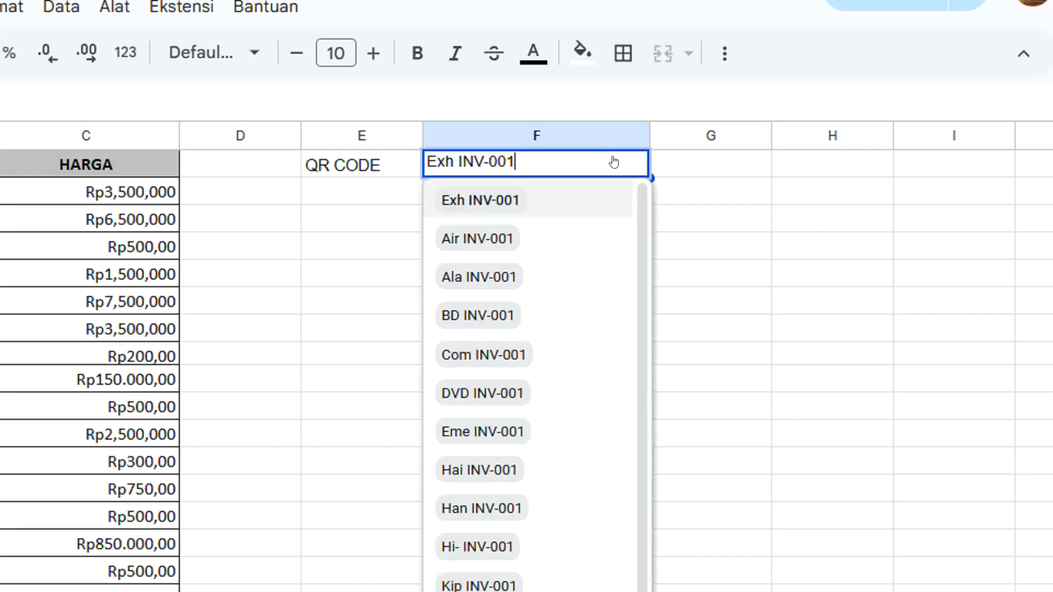
scroll(482, 515, "down", 5)
left_click(483, 442)
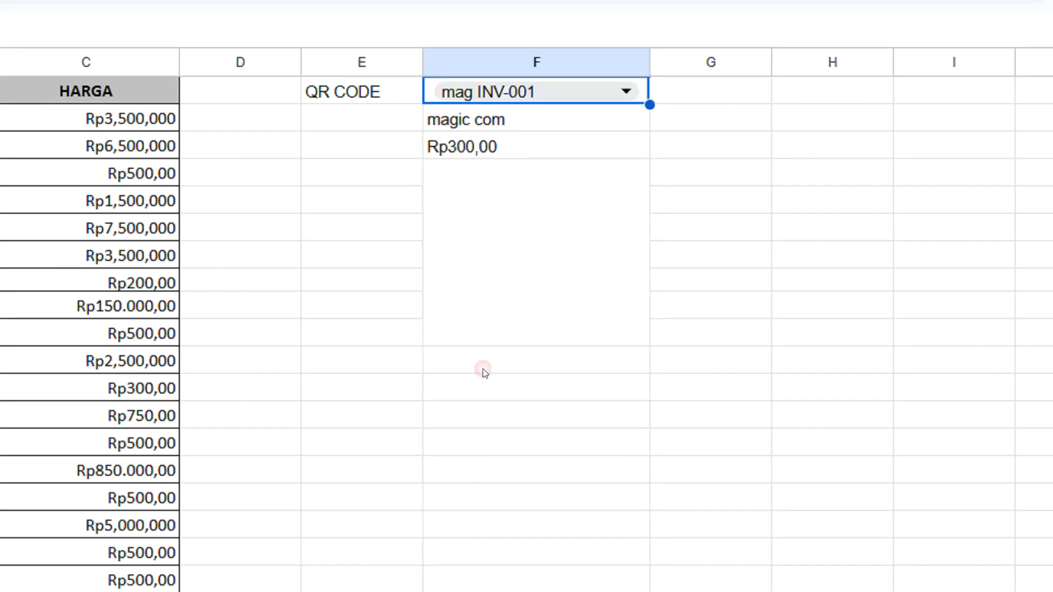
left_click(641, 99)
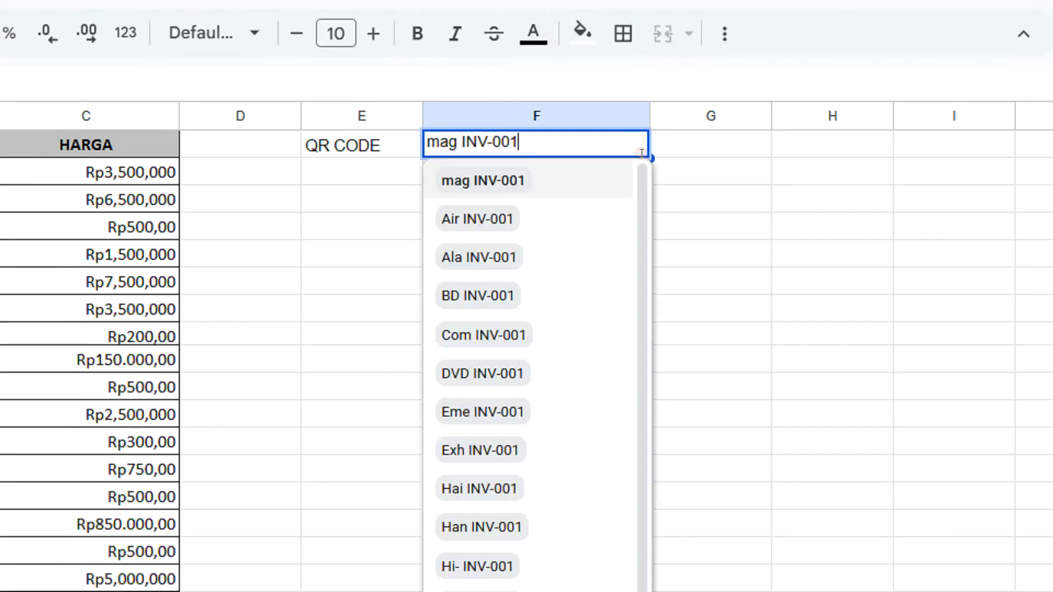
scroll(472, 461, "down", 5)
left_click(477, 542)
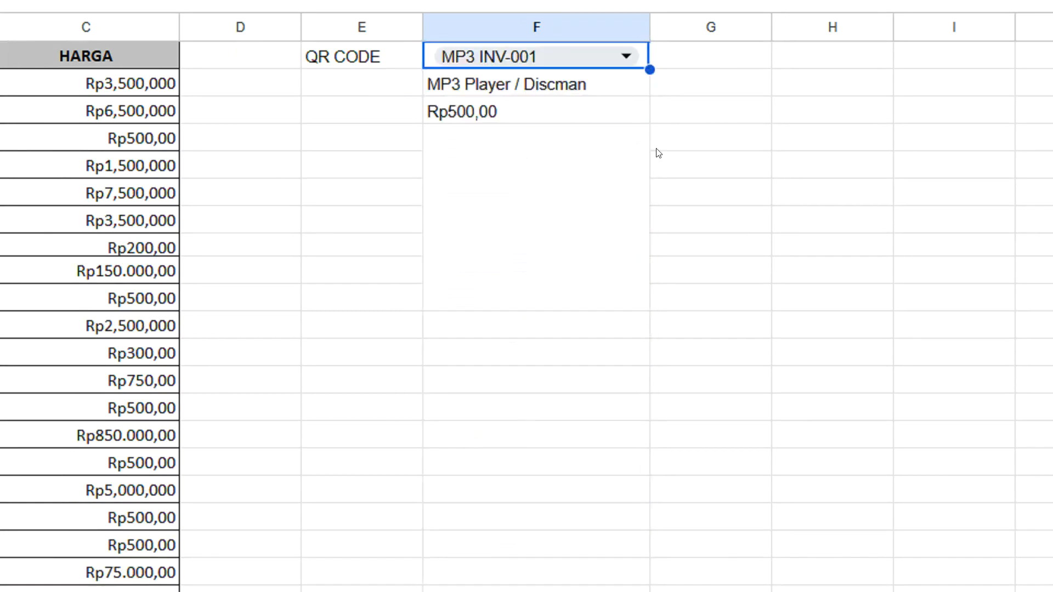